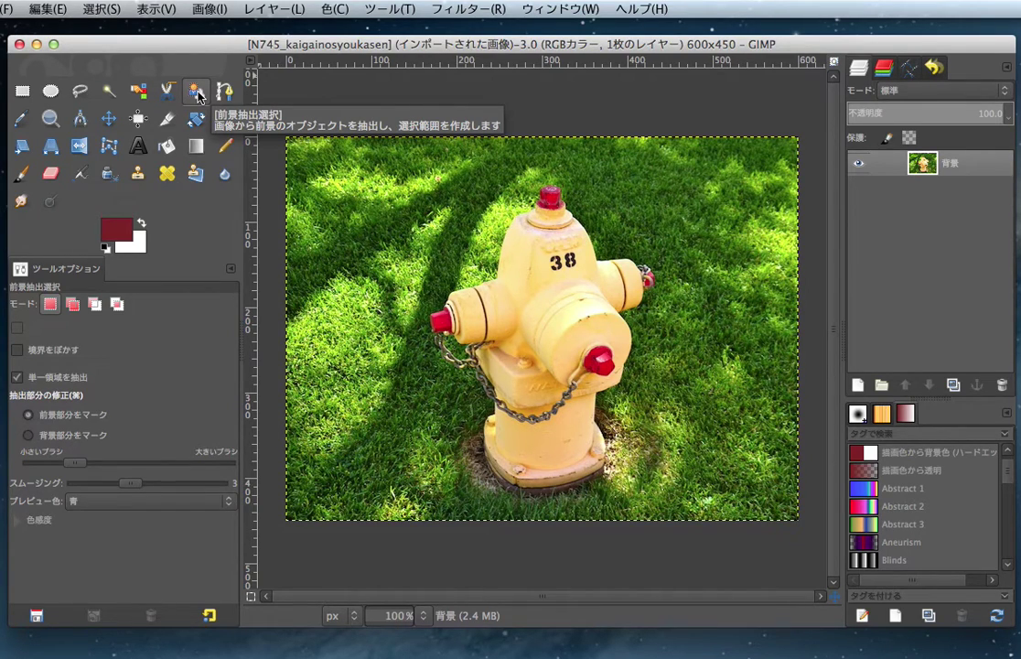
Choose the Foreground Select tool for cutting out the hydrant
click(197, 93)
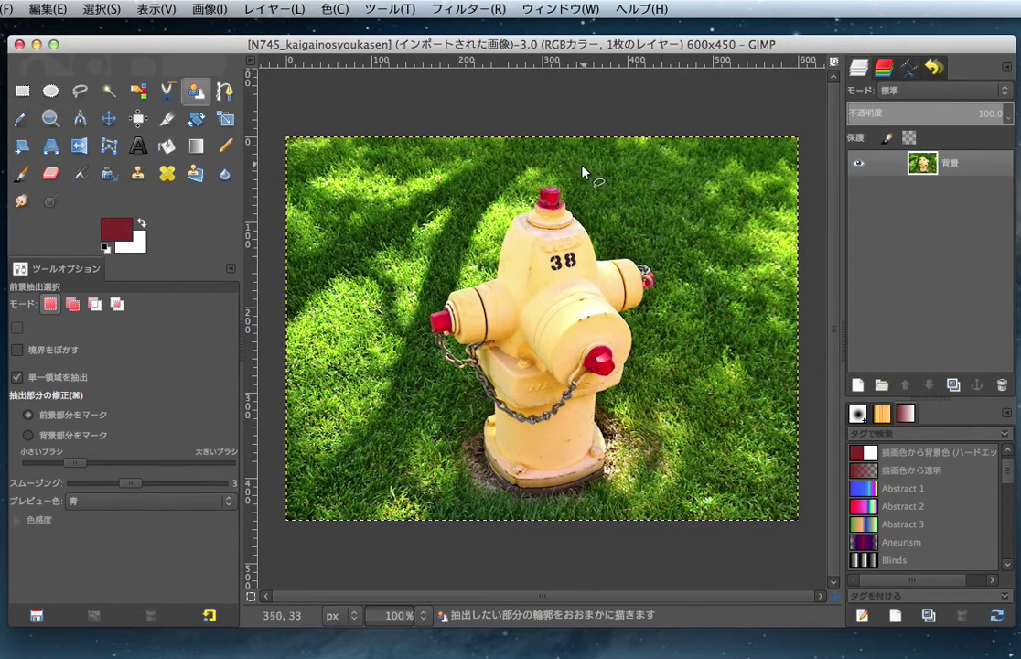
Draw a closed freehand loop around the fire hydrant so the outside grass turns blue
mouse_move(573, 170)
mouse_down()
mouse_move(475, 243)
mouse_move(469, 430)
mouse_up()
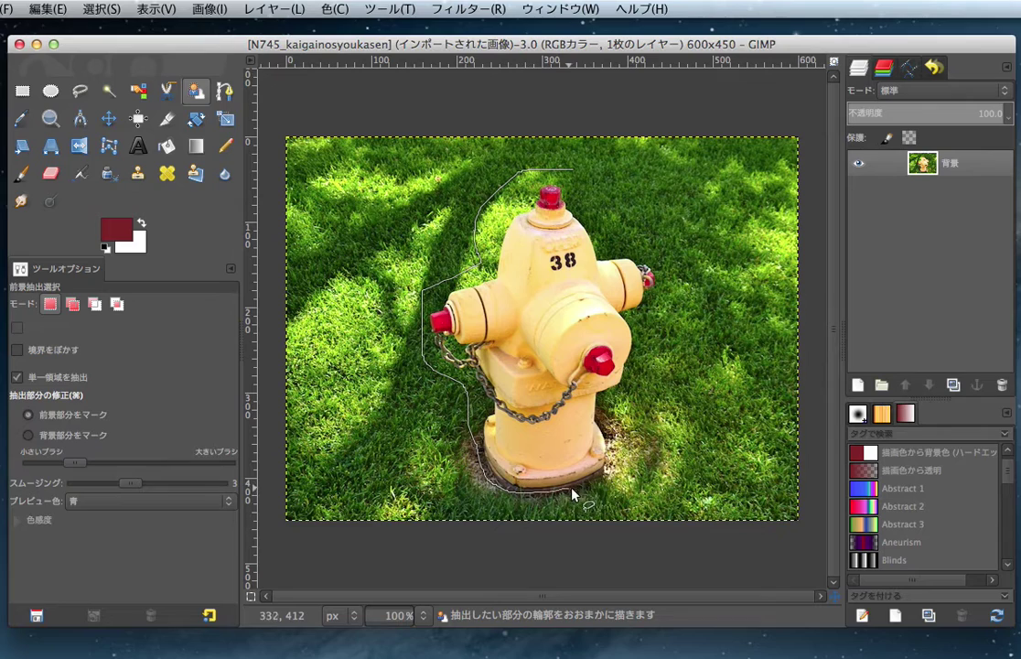
drag(617, 429, 642, 383)
drag(595, 200, 580, 174)
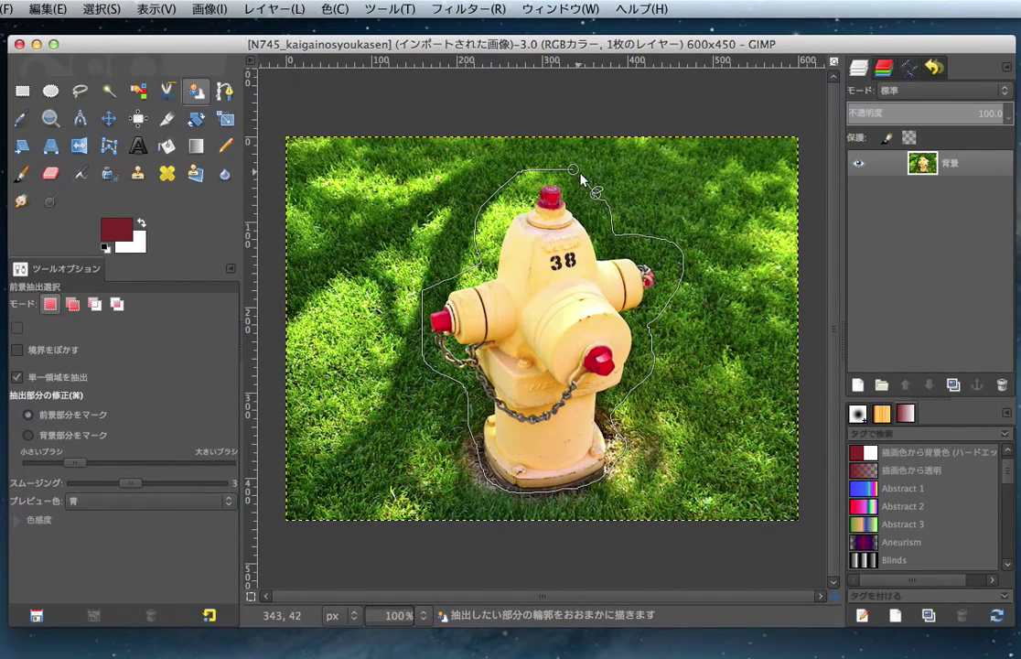
click(572, 172)
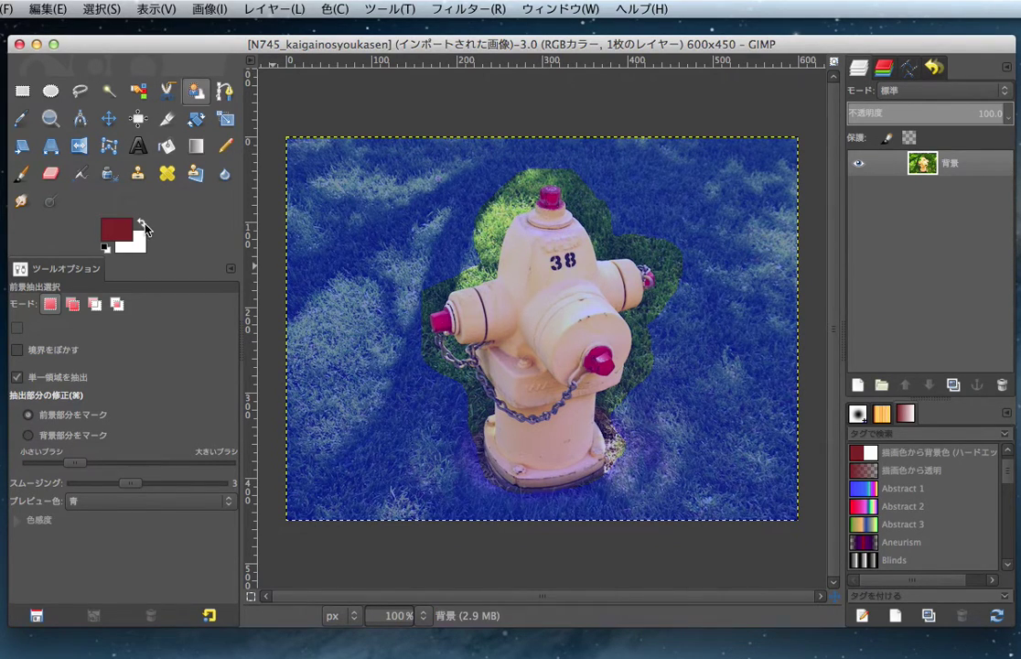
Reset colours to black/white and paint a foreground stroke down the hydrant body
click(105, 247)
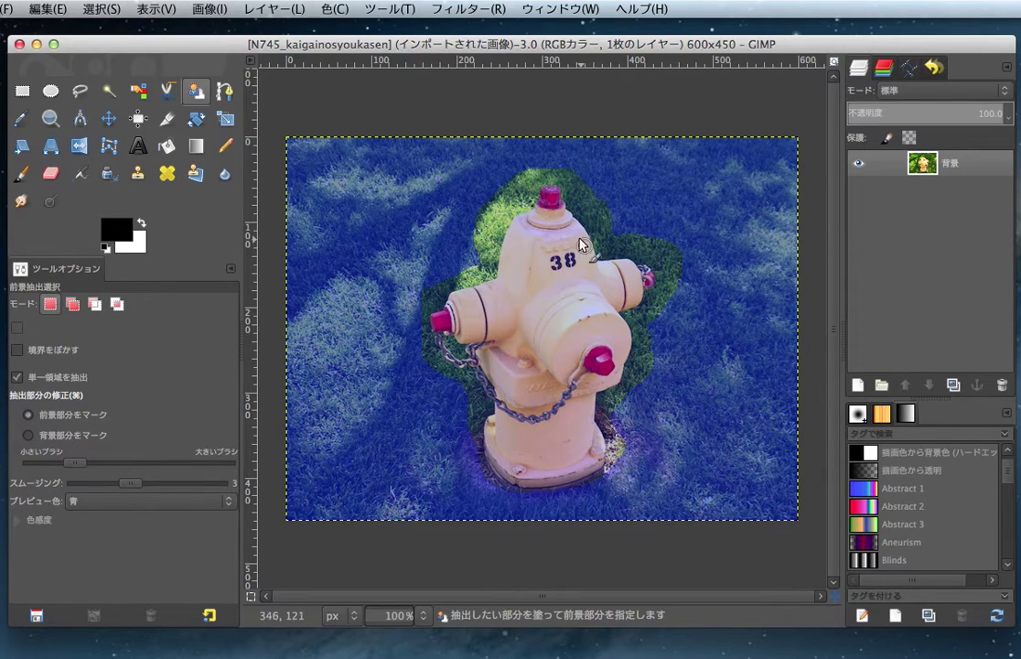
mouse_move(550, 199)
mouse_down()
mouse_move(448, 316)
mouse_move(574, 275)
mouse_move(569, 391)
mouse_move(599, 358)
mouse_move(553, 298)
mouse_move(575, 454)
mouse_move(535, 475)
mouse_move(517, 476)
mouse_move(494, 453)
mouse_move(500, 422)
mouse_move(562, 448)
mouse_move(501, 365)
mouse_move(549, 393)
mouse_move(589, 358)
mouse_move(610, 358)
mouse_move(492, 328)
mouse_move(468, 300)
mouse_move(491, 303)
mouse_up()
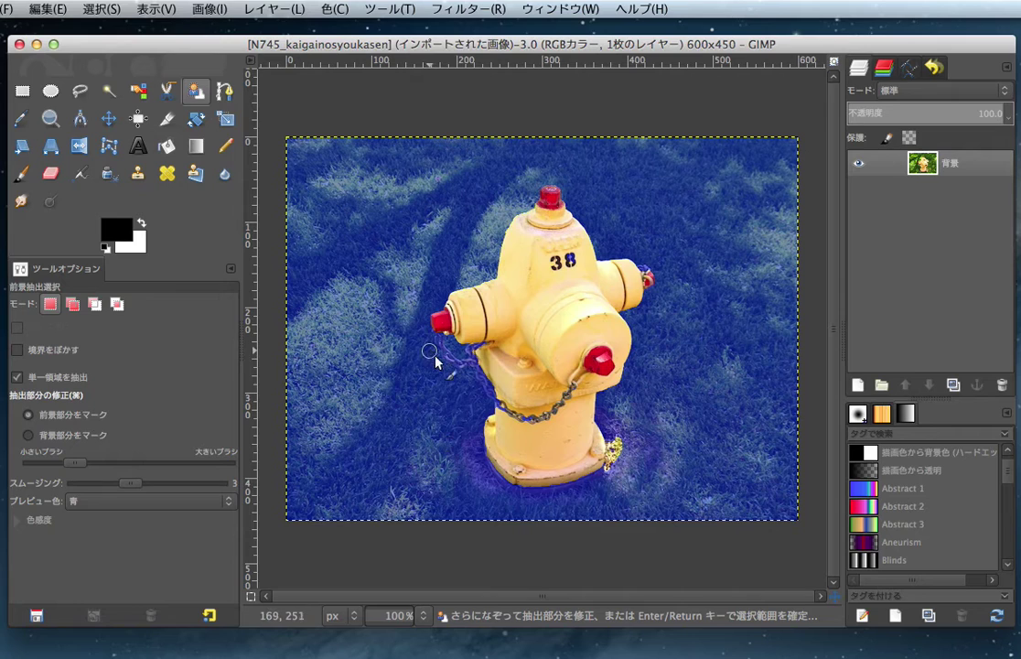
Zoom to 400% and paint foreground over the lower chain and the chain's left end
click(424, 614)
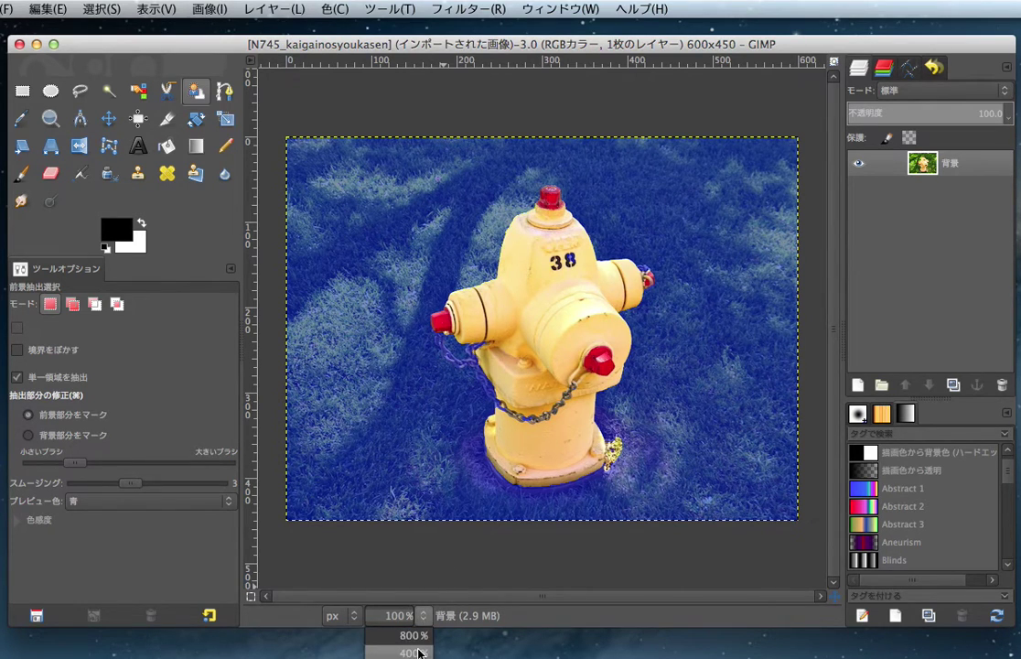
click(418, 642)
scroll(431, 426, left, 3)
scroll(431, 426, down, 3)
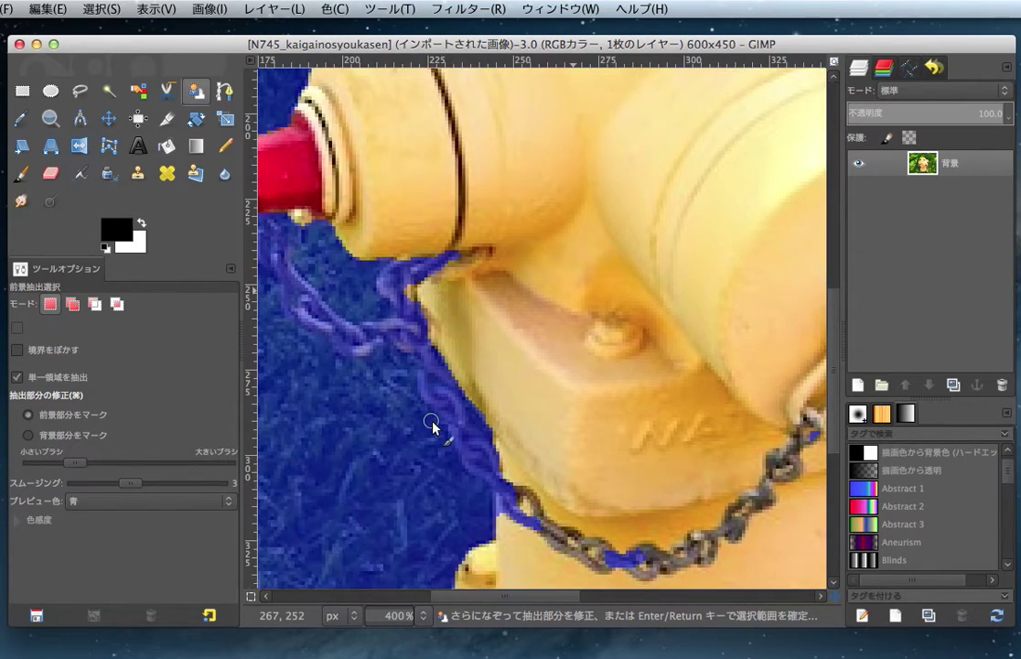
scroll(432, 426, right, 8)
scroll(432, 426, down, 3)
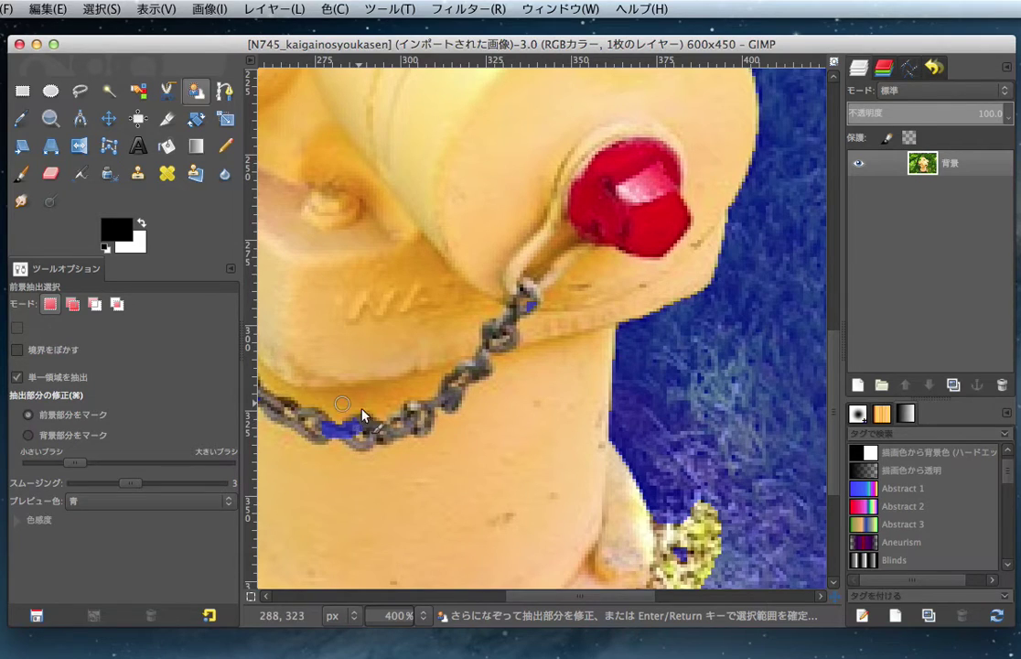
scroll(529, 389, down, 3)
scroll(529, 389, left, 3)
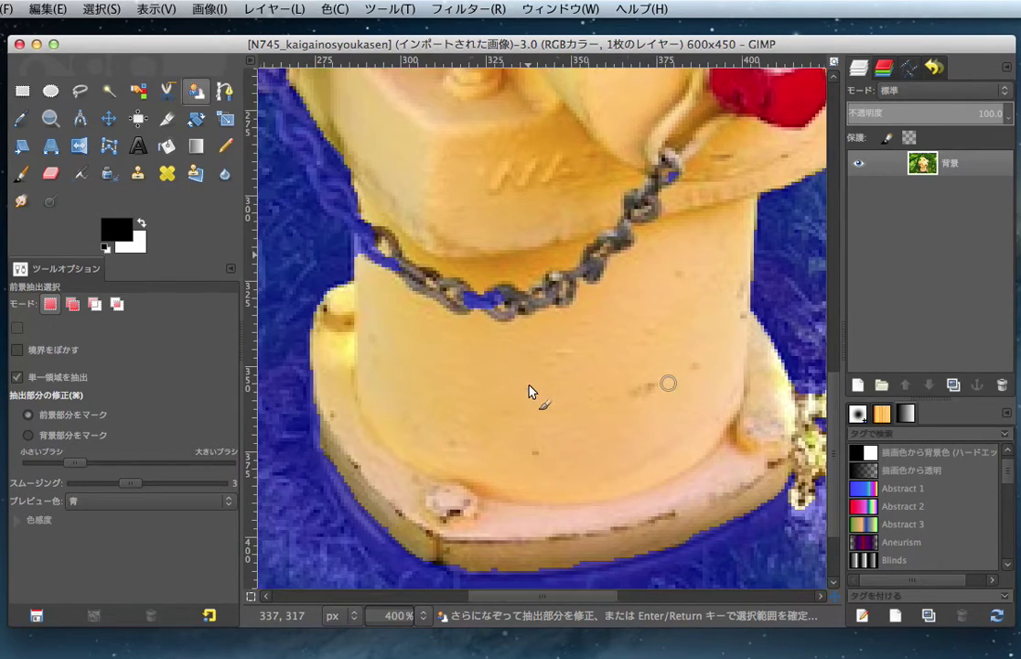
drag(462, 294, 503, 298)
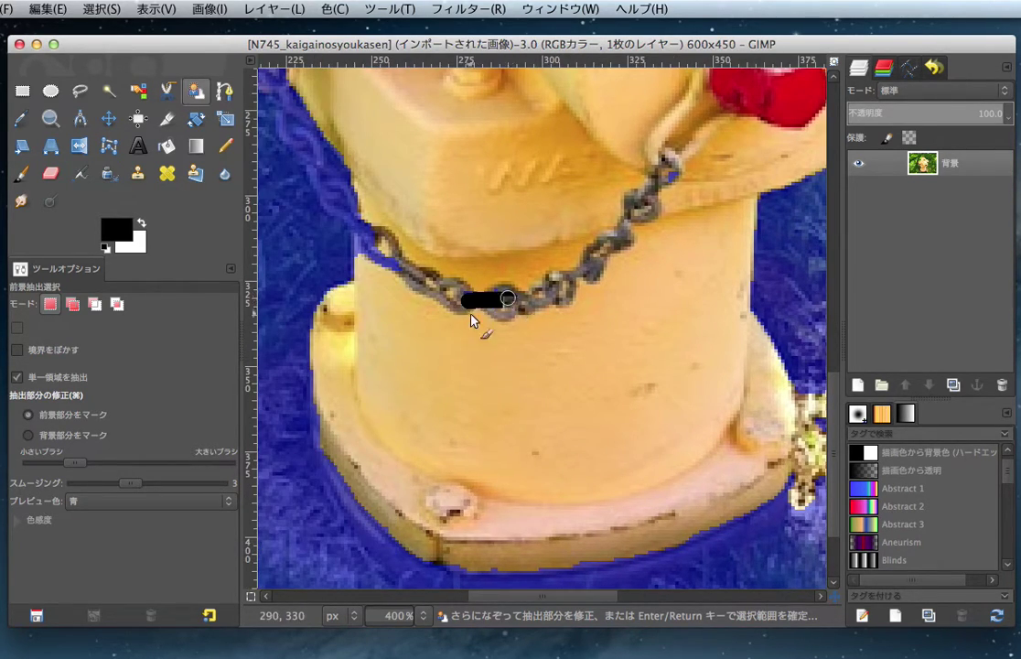
click(663, 174)
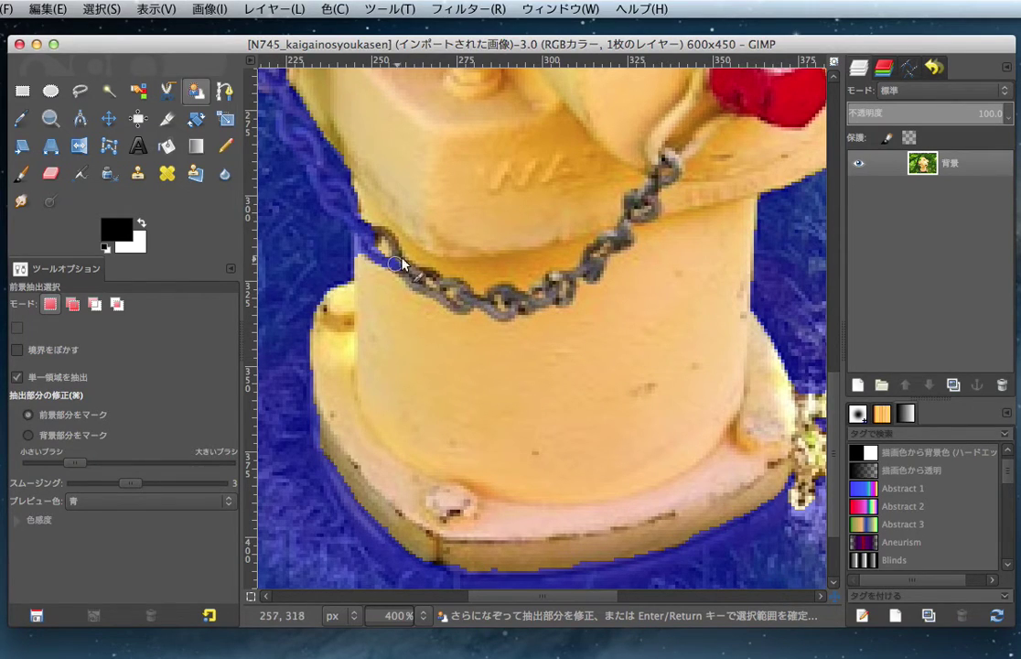
drag(369, 230, 389, 266)
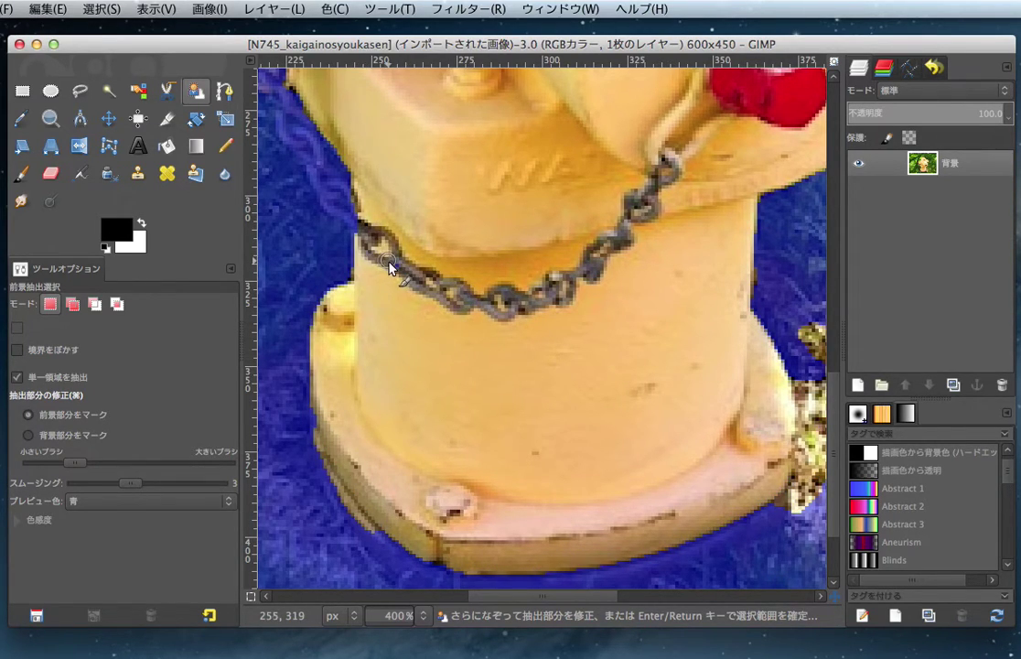
Paint foreground over the area below the left red cap and the dangling chain
scroll(420, 282, up, 5)
scroll(420, 282, left, 3)
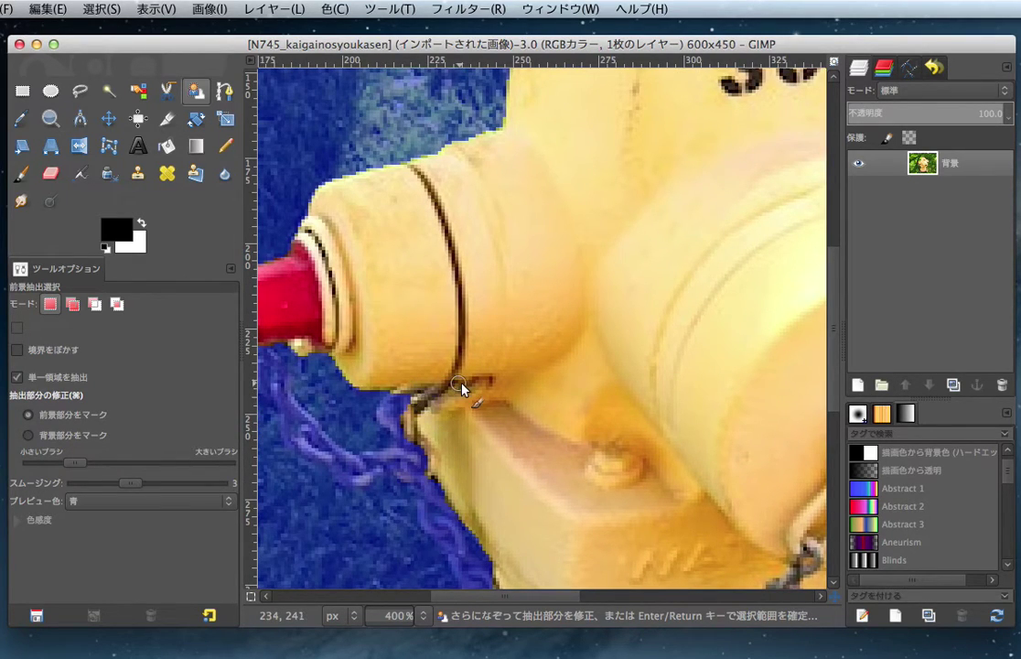
scroll(462, 386, left, 3)
scroll(462, 386, left, 3)
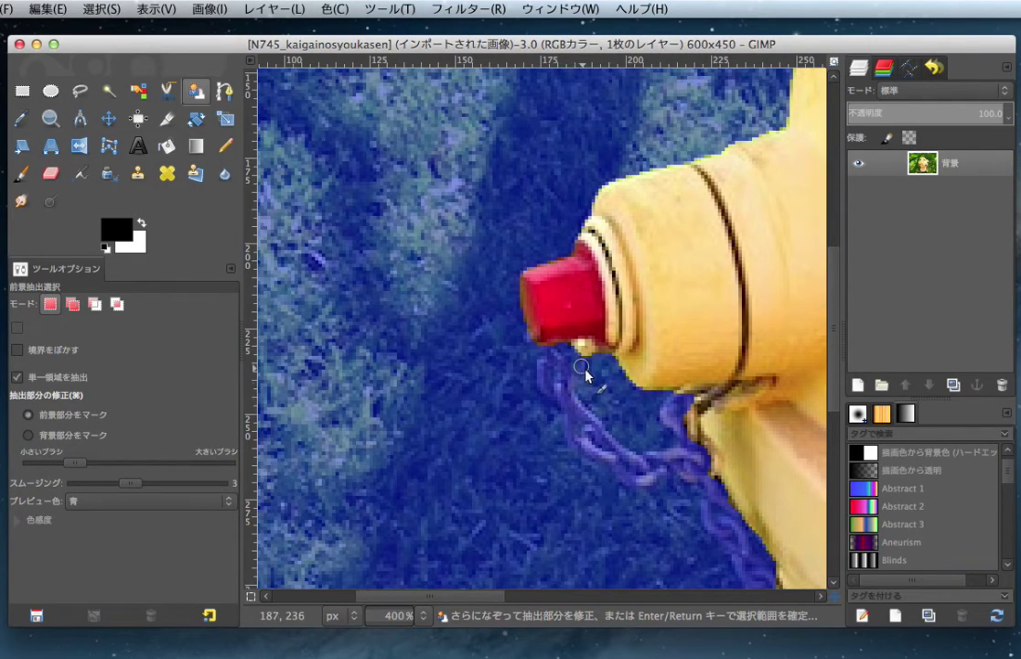
drag(559, 366, 557, 341)
mouse_move(677, 426)
mouse_down()
mouse_move(700, 450)
mouse_move(707, 501)
mouse_up()
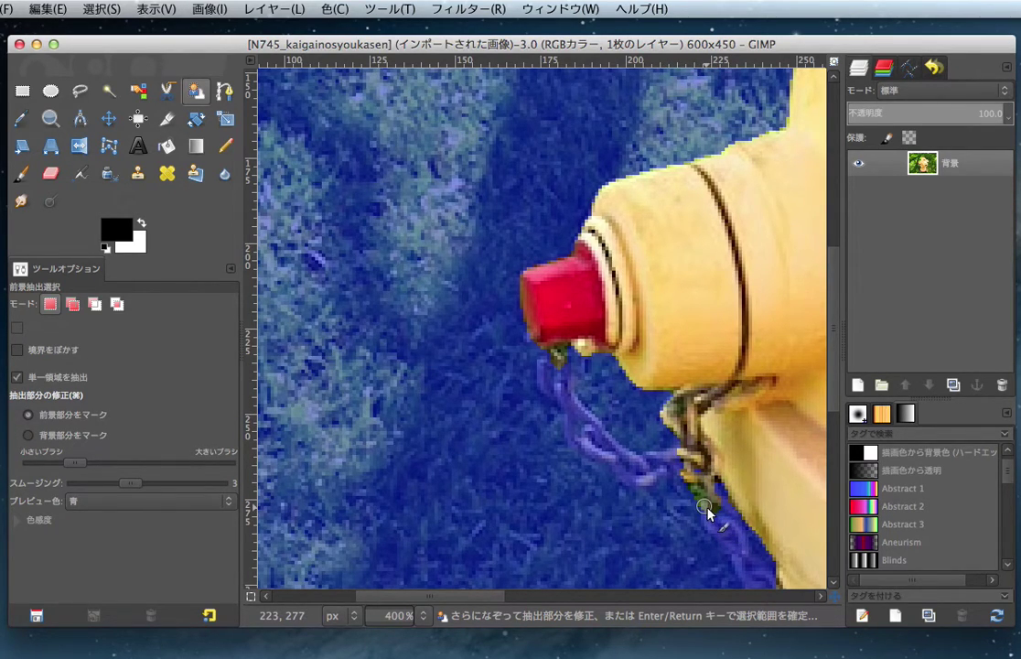
scroll(684, 439, down, 2)
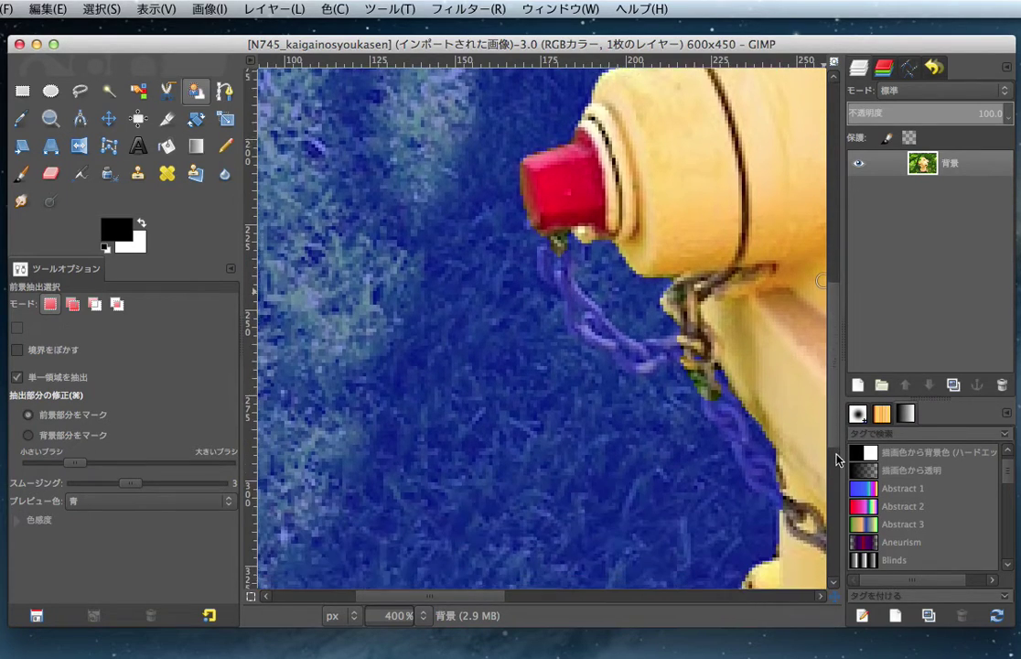
Paint foreground along the outer chain loop hanging below the left red cap
scroll(683, 439, down, 2)
scroll(683, 439, right, 5)
mouse_move(426, 346)
mouse_down()
mouse_move(474, 419)
mouse_move(540, 455)
mouse_up()
drag(339, 293, 302, 256)
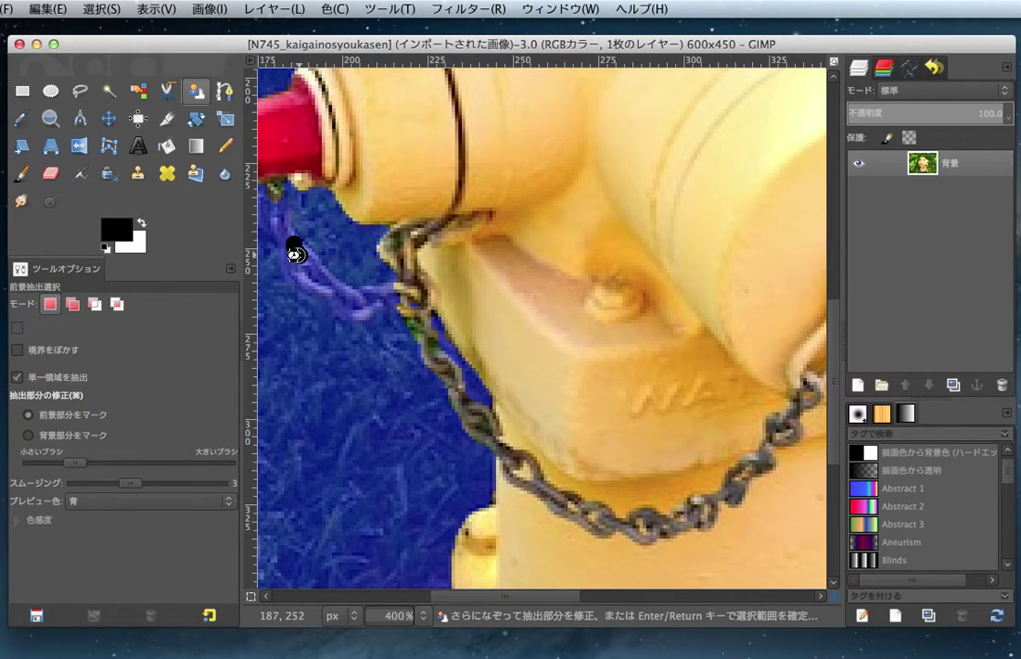
mouse_move(297, 183)
mouse_down()
mouse_move(285, 218)
mouse_move(289, 258)
mouse_move(351, 295)
mouse_up()
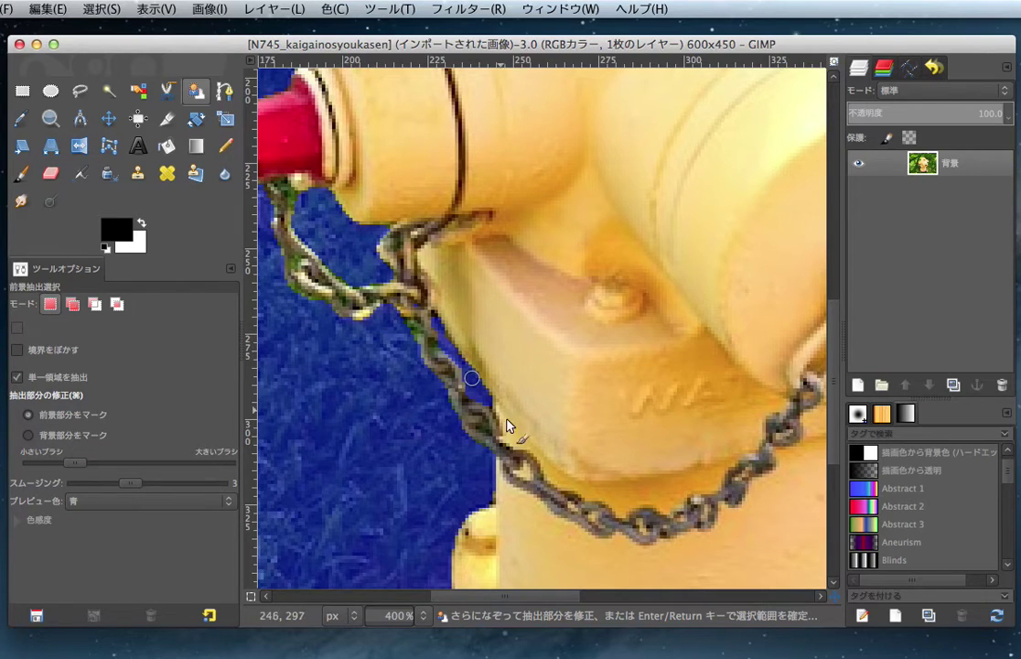
Paint foreground over the '38' numerals and the small right-side cap rim
scroll(515, 431, right, 5)
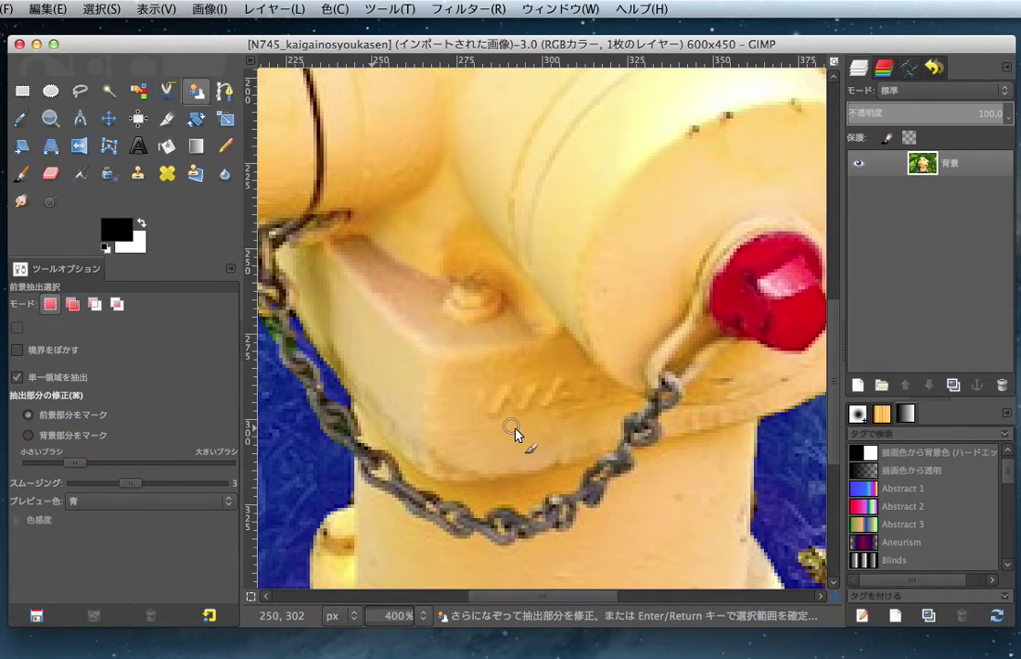
scroll(515, 432, up, 8)
drag(660, 132, 673, 157)
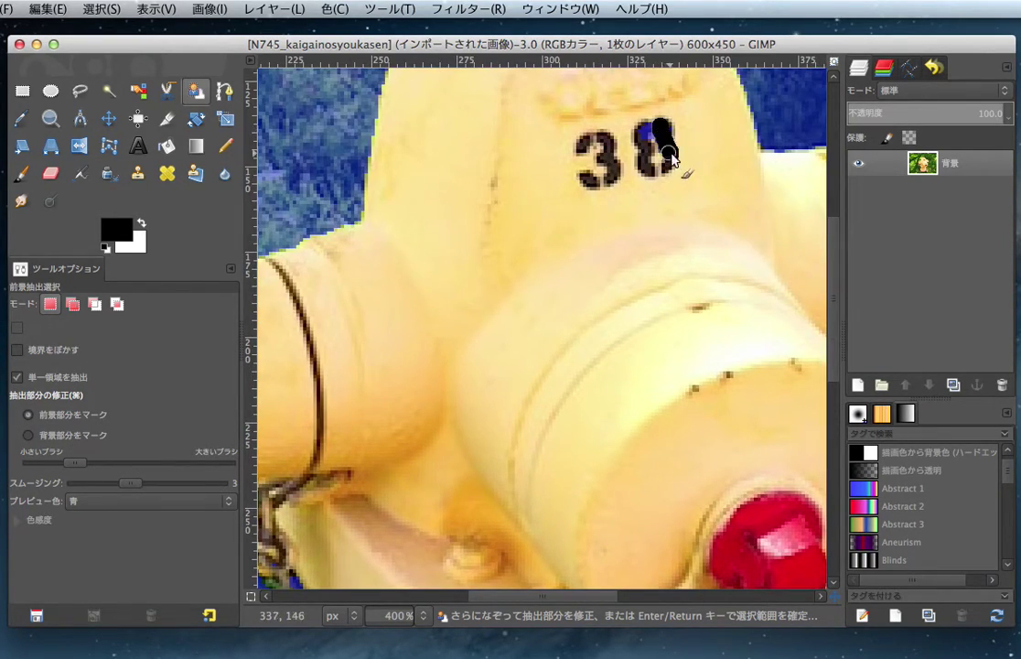
scroll(614, 195, up, 9)
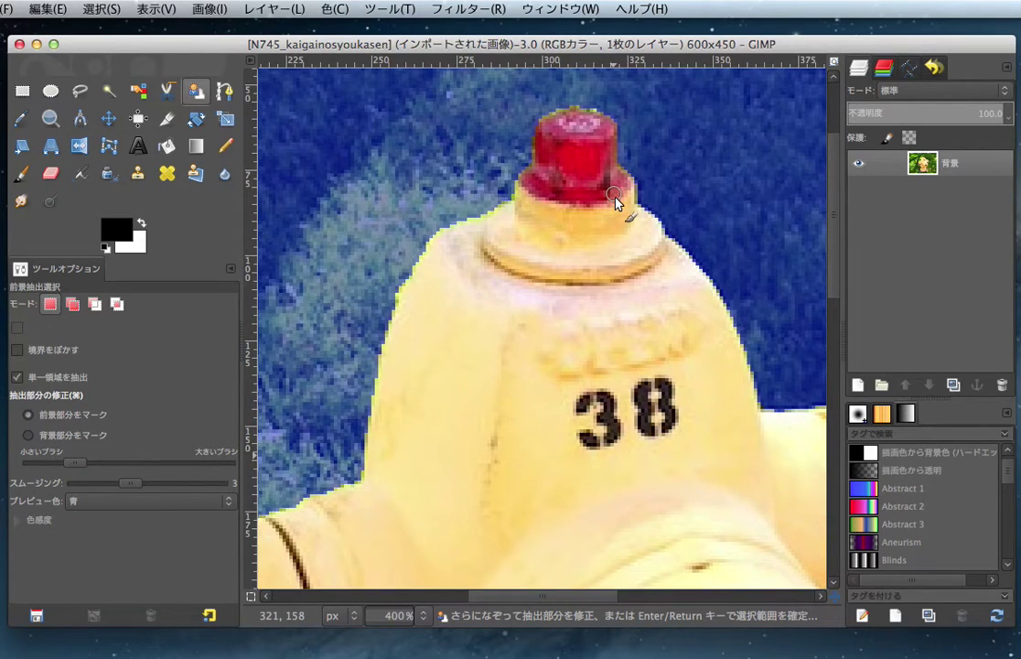
scroll(613, 195, right, 9)
scroll(571, 298, down, 9)
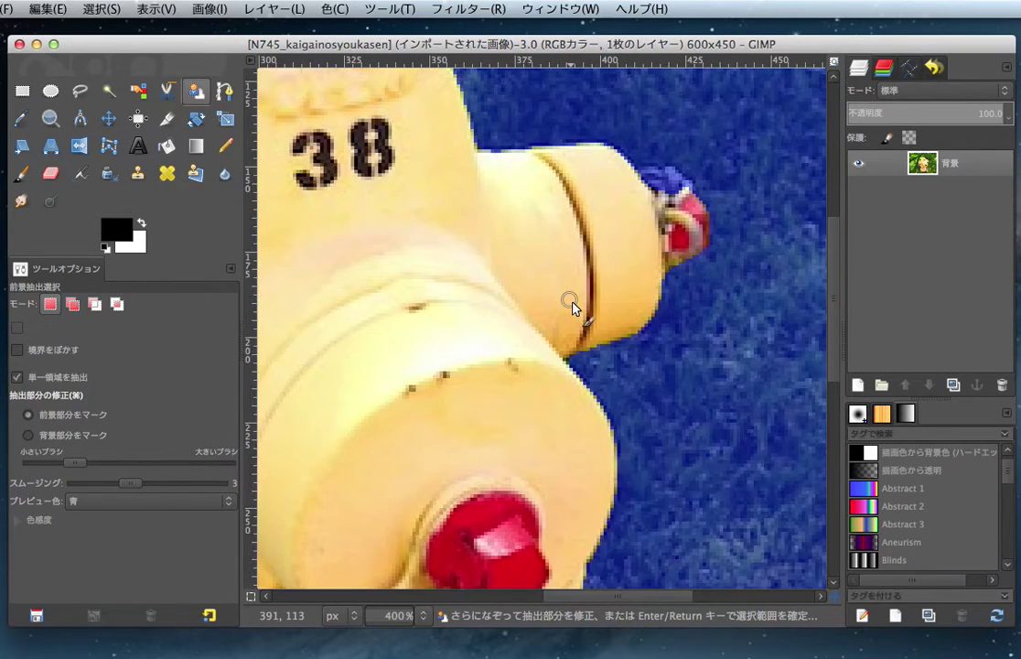
drag(654, 180, 665, 193)
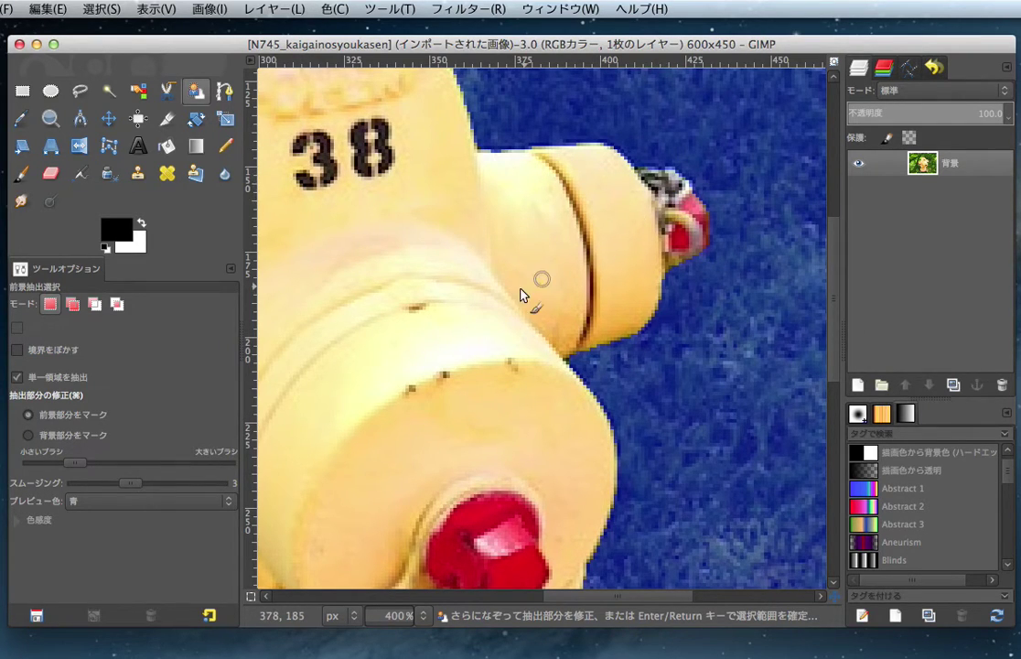
scroll(522, 295, down, 9)
scroll(518, 293, down, 10)
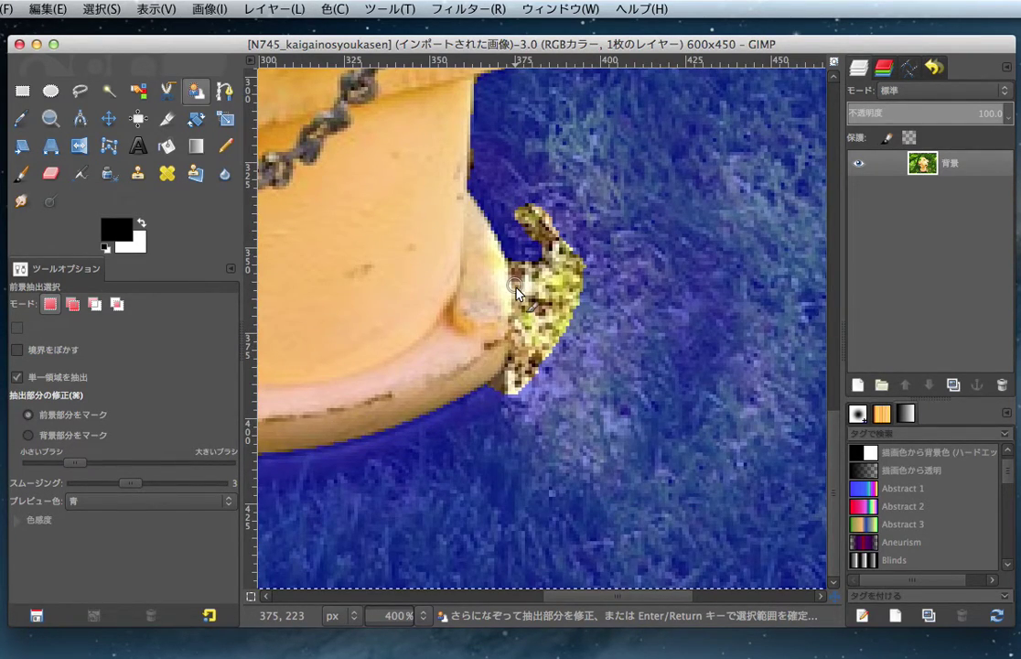
scroll(517, 291, left, 20)
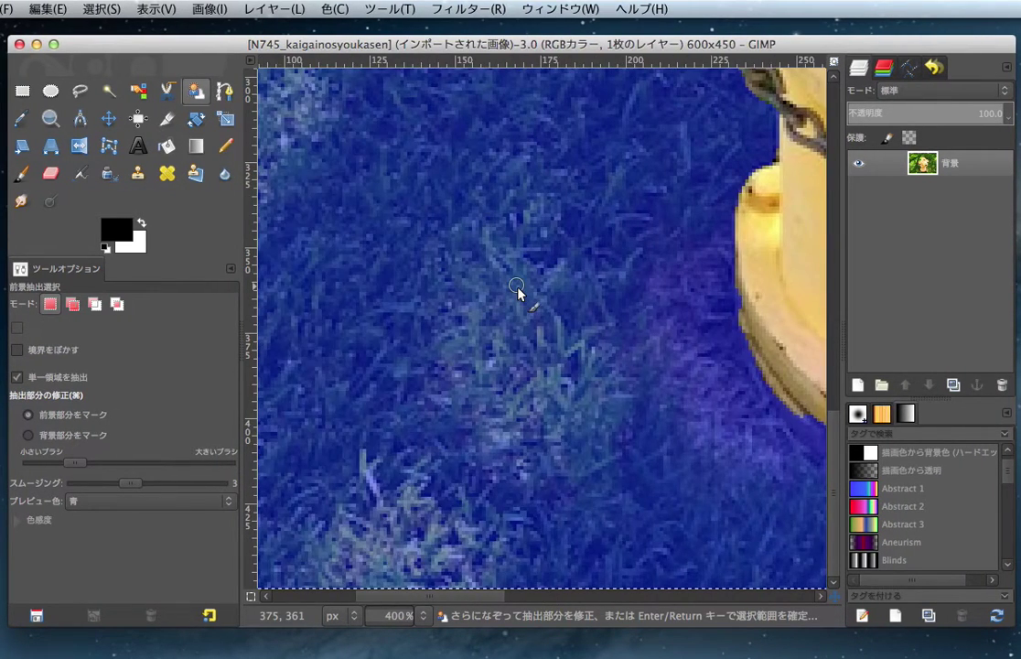
Mark the hydrant's base edge and its left edge as foreground
scroll(517, 291, right, 9)
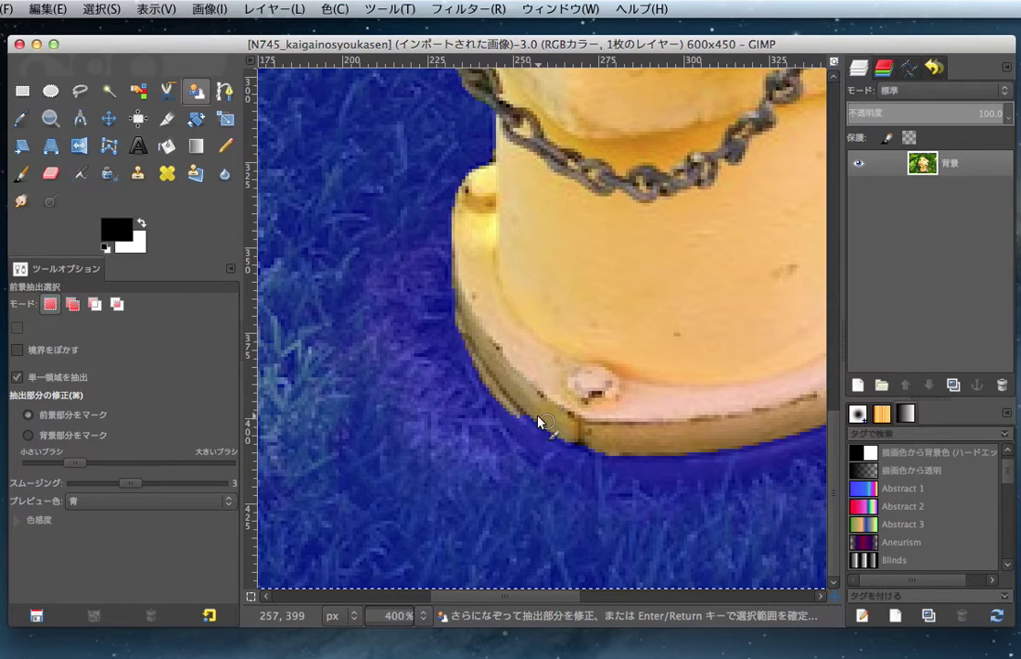
drag(527, 417, 540, 422)
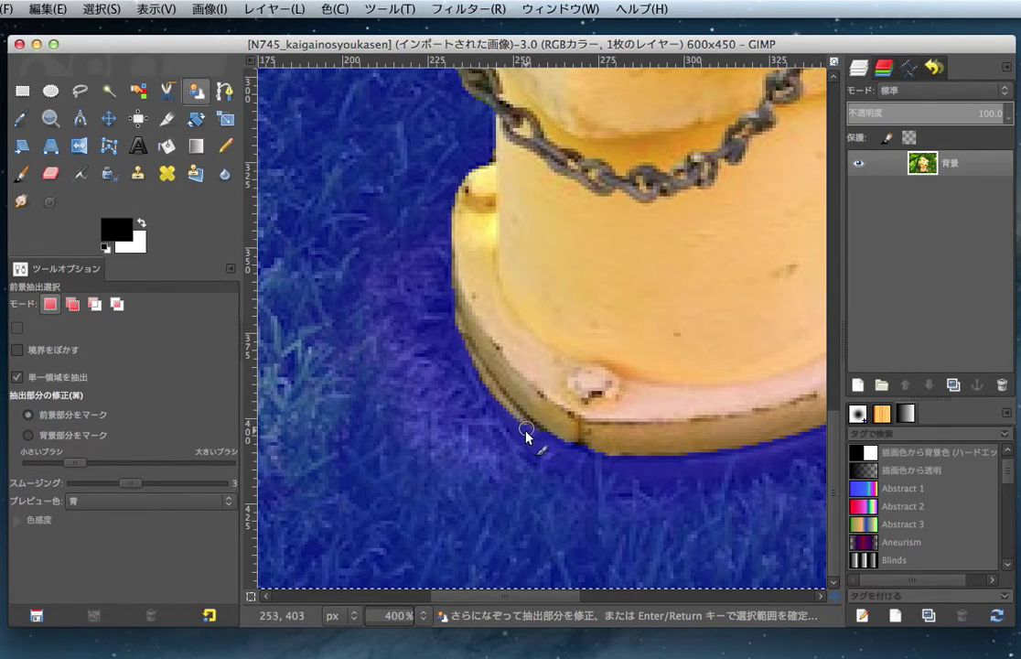
mouse_move(523, 423)
mouse_down()
mouse_move(492, 391)
mouse_move(513, 409)
mouse_up()
click(468, 352)
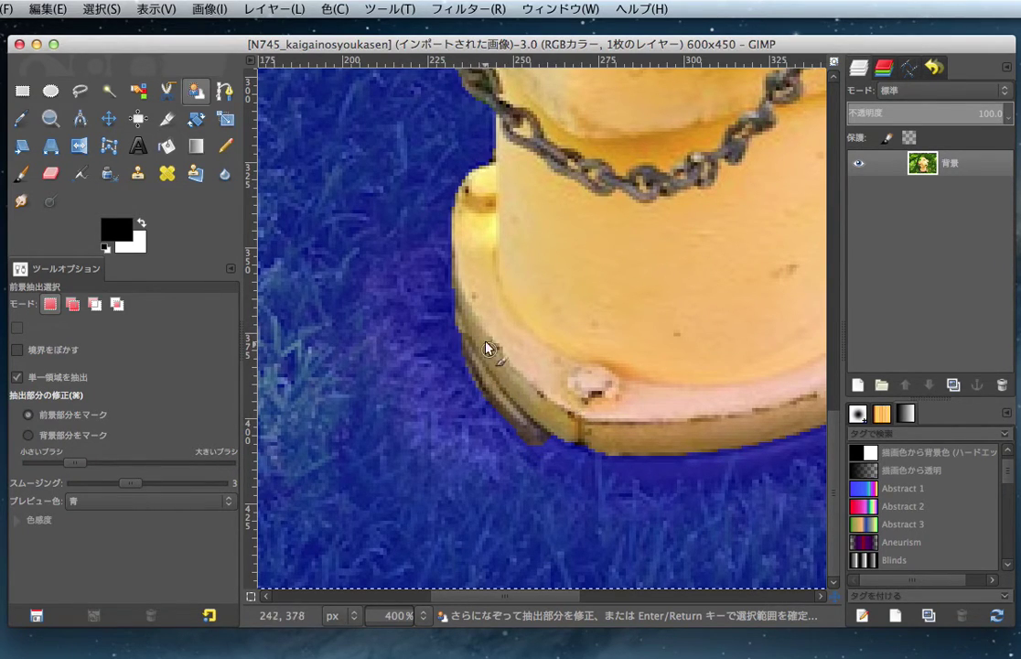
drag(462, 301, 464, 322)
scroll(522, 359, right, 5)
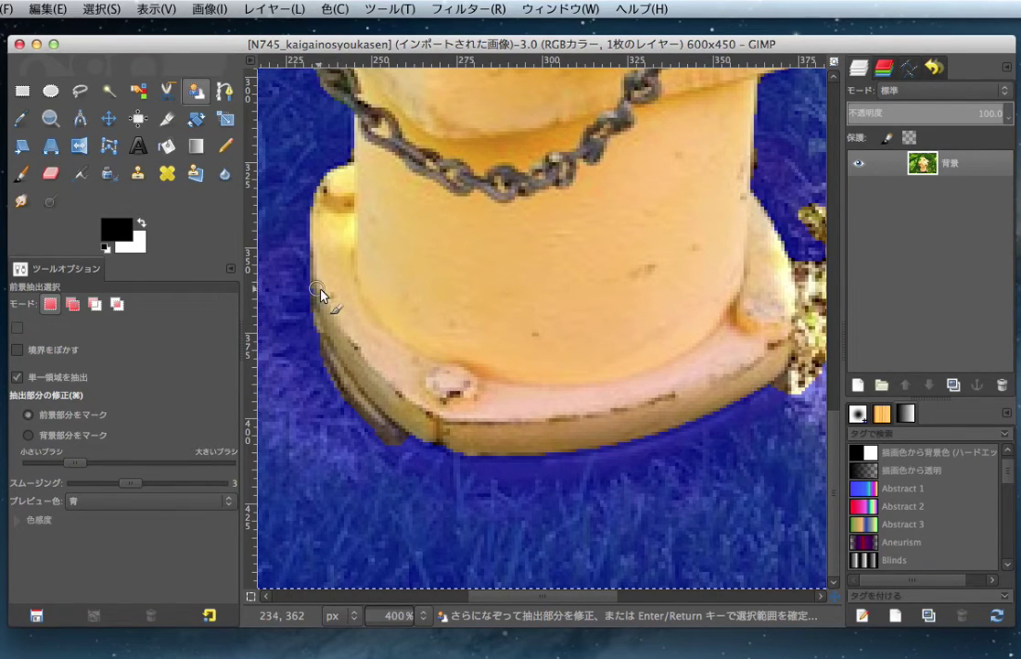
Paint foreground along the lower edge and right part of the base rim
drag(501, 464, 535, 462)
drag(415, 444, 489, 450)
drag(413, 449, 489, 467)
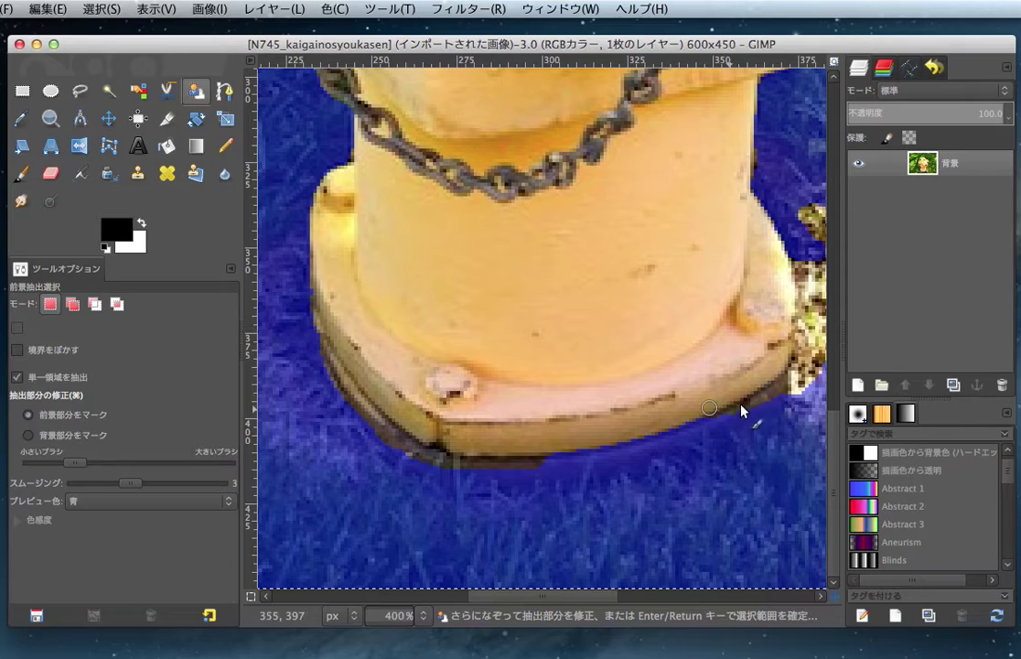
drag(750, 402, 547, 459)
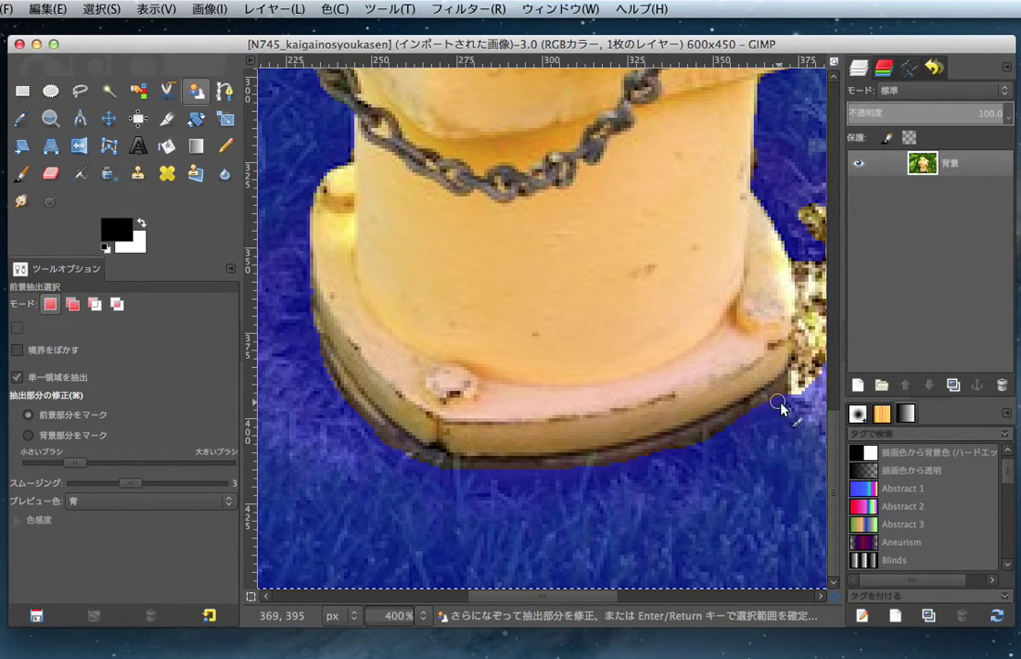
drag(748, 415, 499, 479)
mouse_move(419, 452)
mouse_down()
mouse_move(521, 465)
mouse_move(585, 457)
mouse_up()
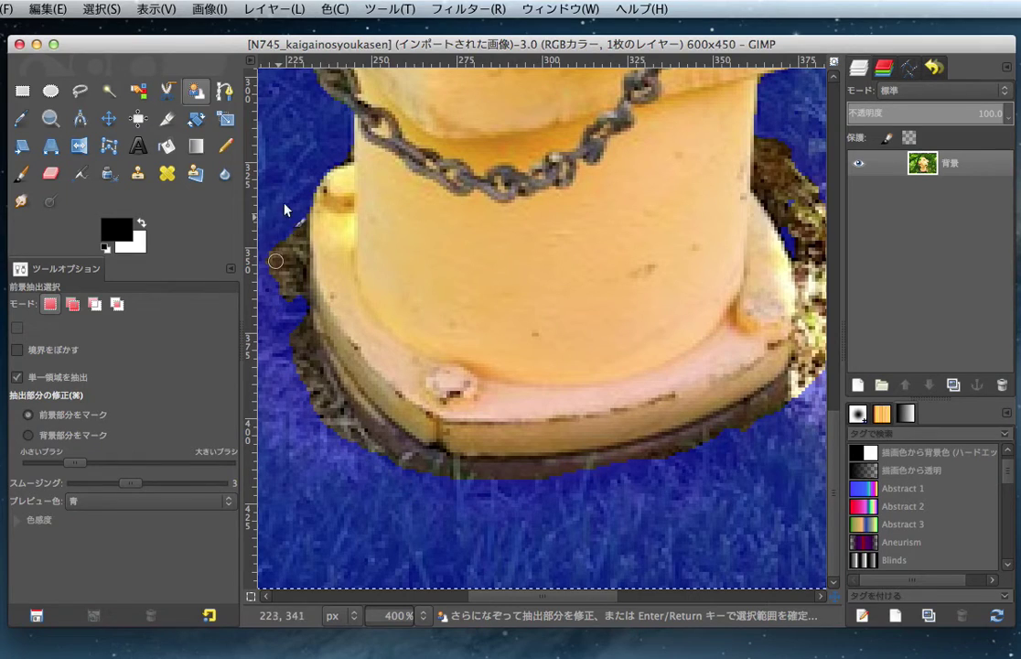
scroll(716, 440, right, 5)
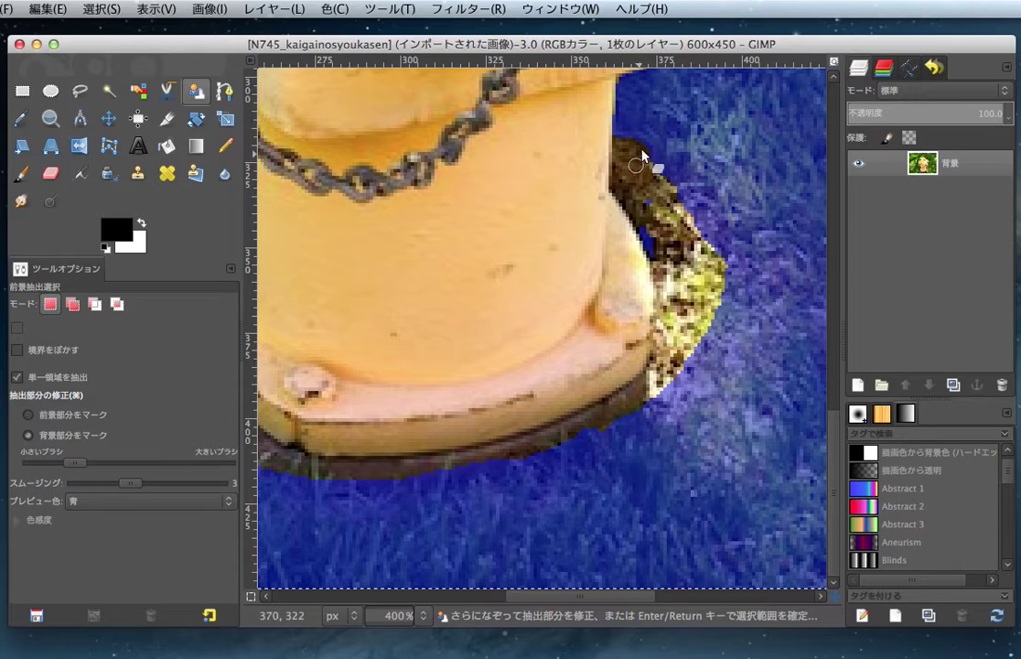
Mark grass along the hydrant's right, left and lower-left edges as background
mouse_move(626, 137)
mouse_down()
mouse_move(617, 185)
mouse_move(645, 225)
mouse_move(659, 322)
mouse_move(656, 411)
mouse_up()
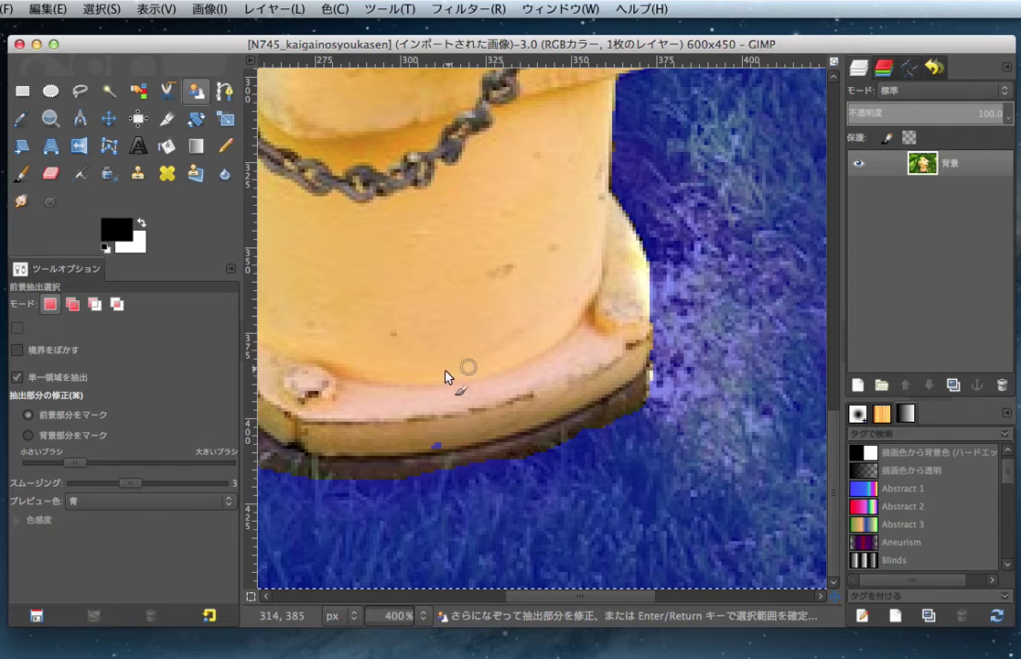
key(space)
key(space)
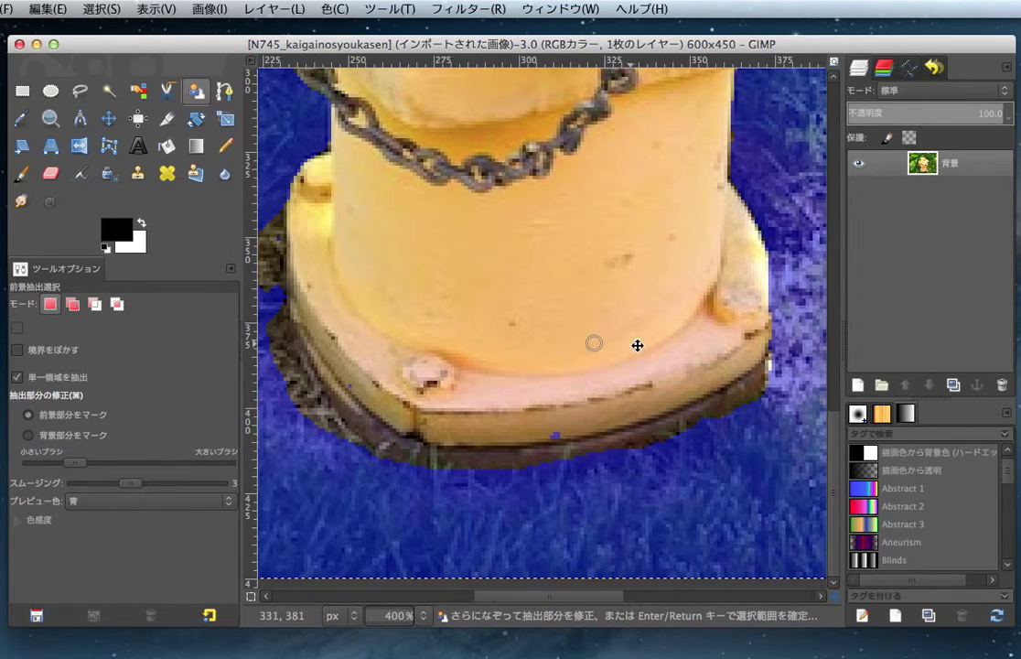
key(ctrl)
drag(342, 231, 341, 286)
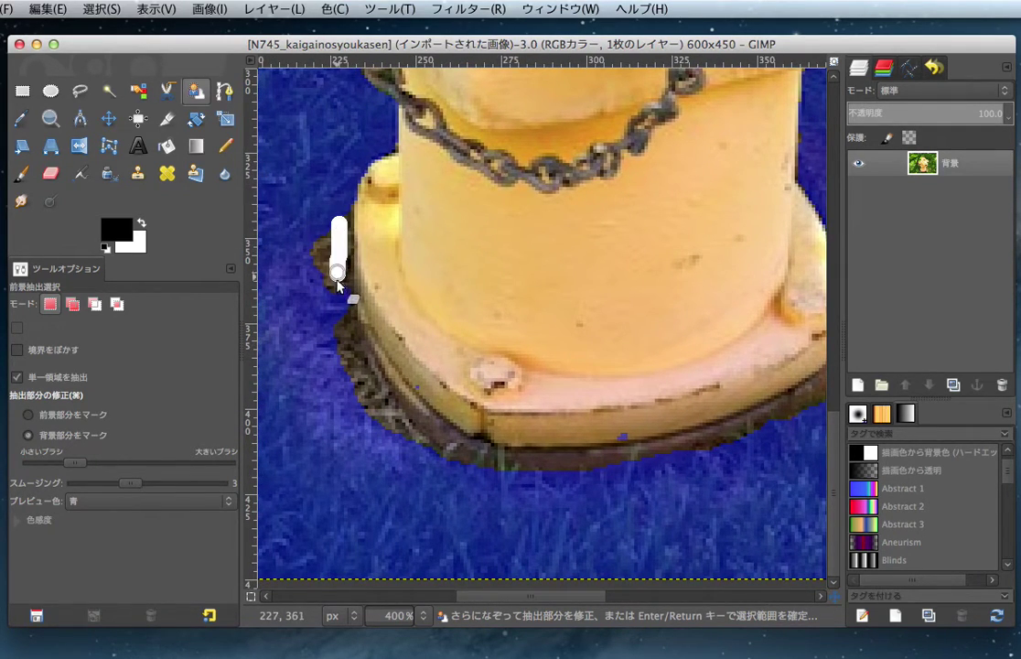
mouse_move(344, 309)
mouse_down()
mouse_move(347, 364)
mouse_move(399, 432)
mouse_up()
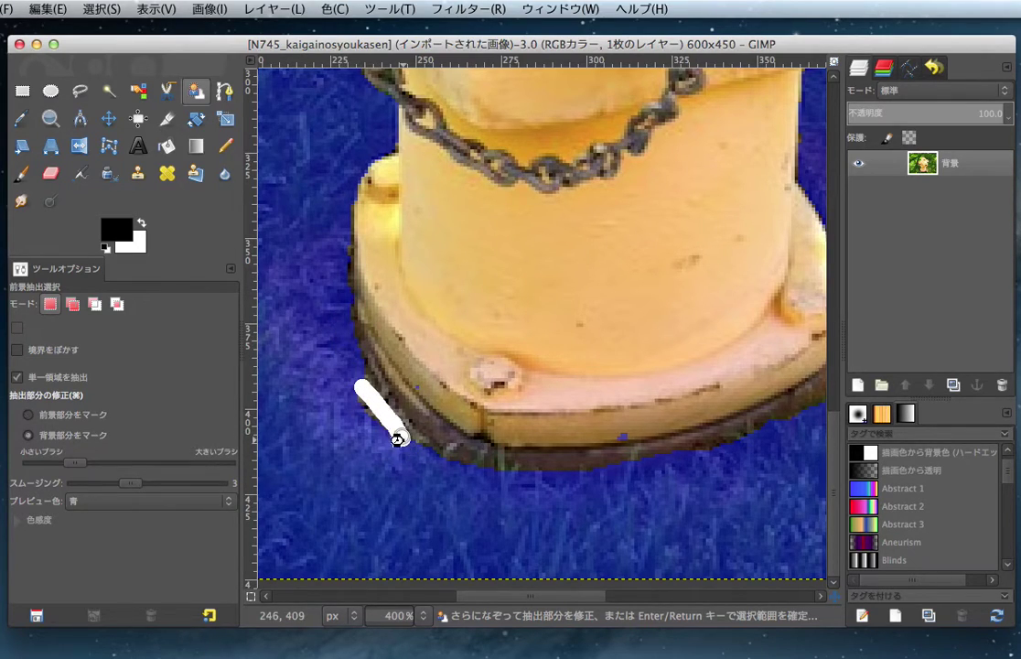
drag(365, 376, 421, 450)
drag(392, 413, 436, 454)
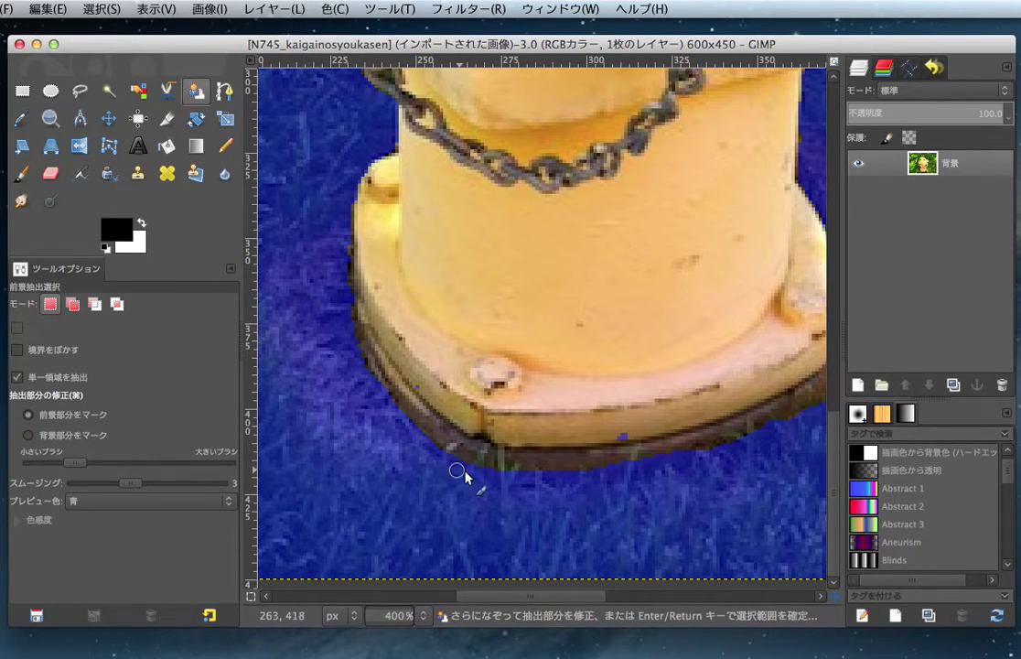
Touch up the hydrant's bottom edge and a small spot near the base
drag(625, 384, 558, 376)
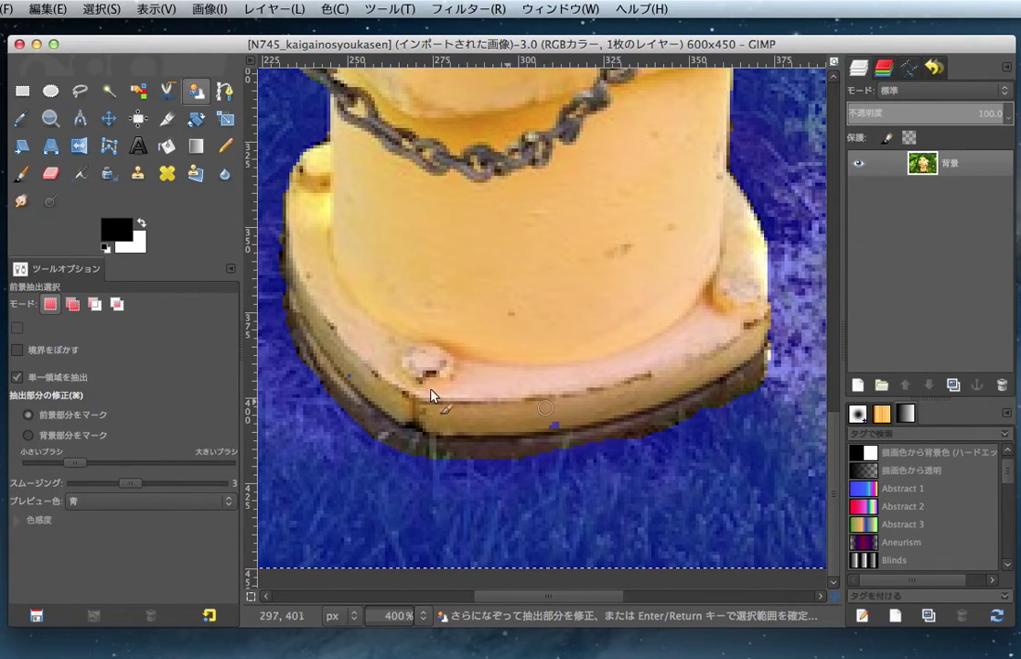
drag(570, 421, 515, 417)
drag(330, 355, 358, 379)
click(423, 614)
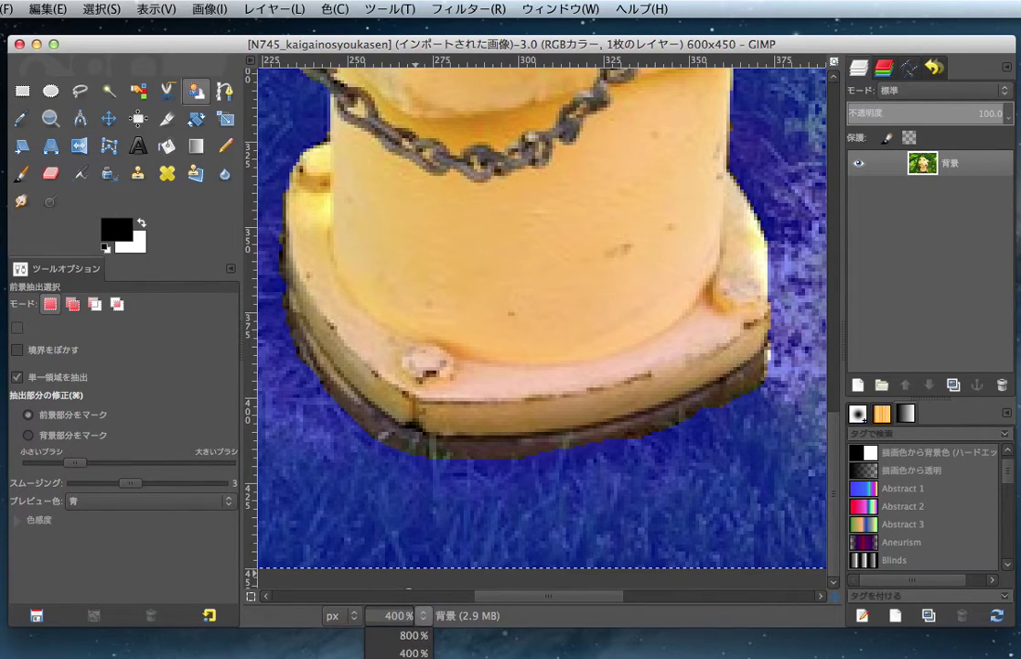
Zoom back out to 100% and apply the foreground extraction as a selection
click(397, 651)
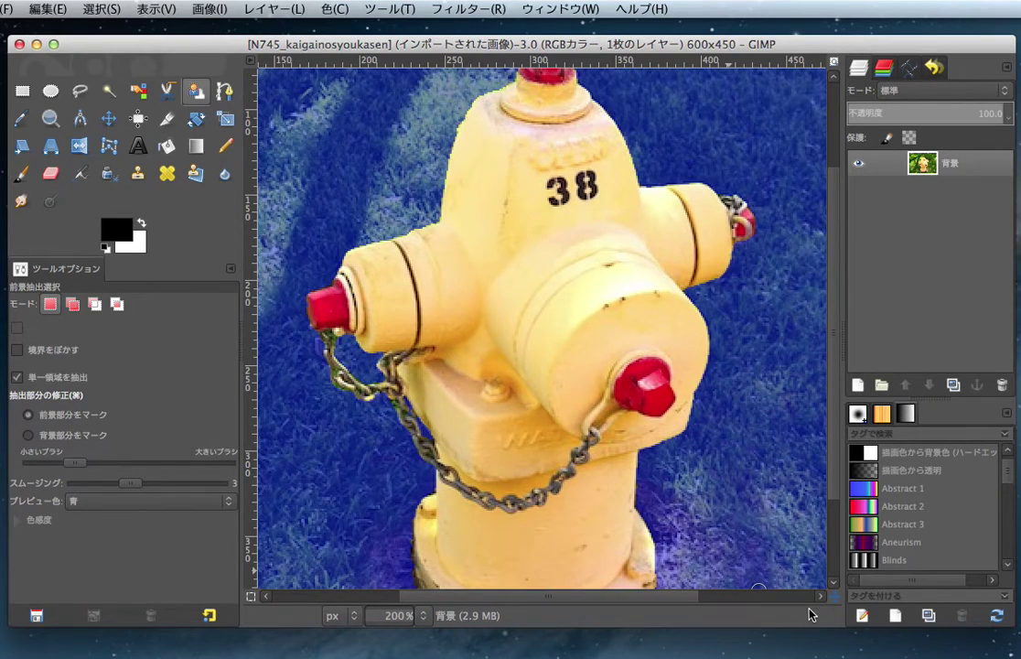
click(421, 615)
key(Escape)
click(424, 615)
click(396, 652)
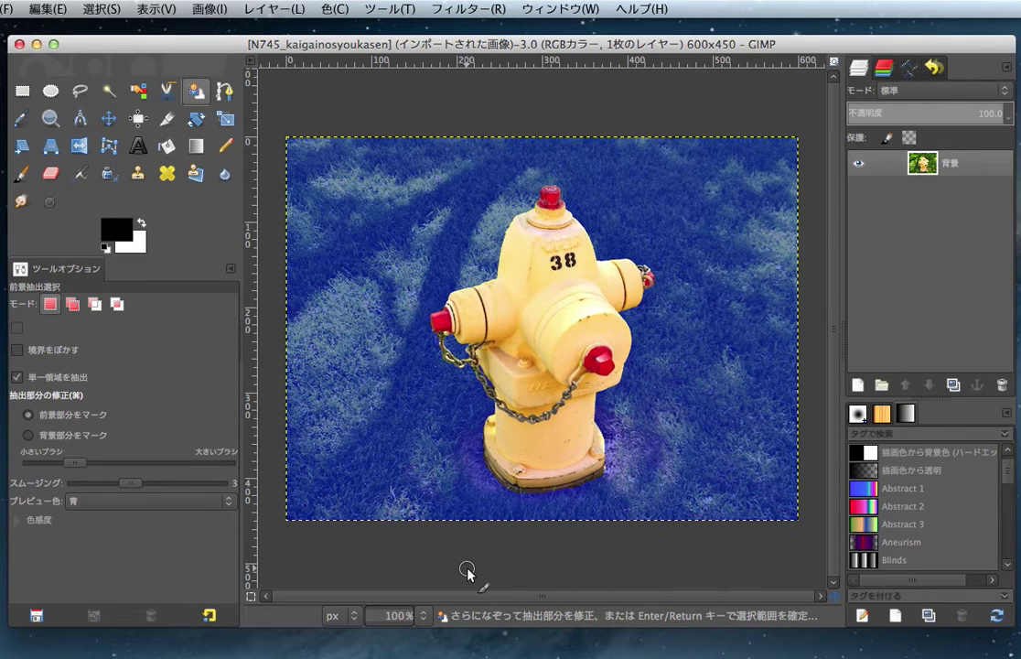
key(Return)
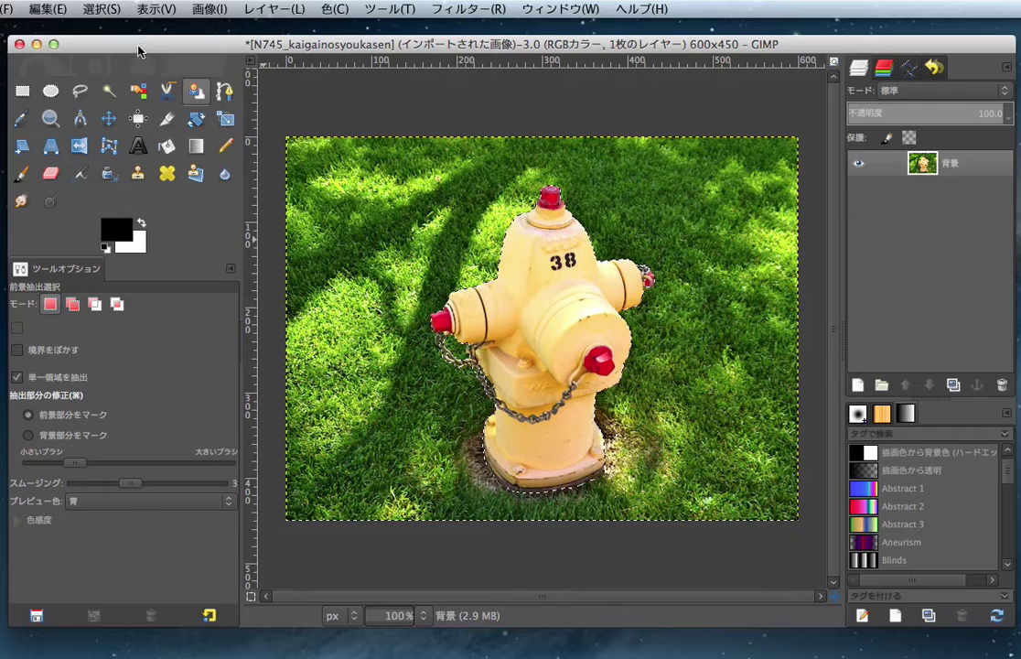
click(88, 9)
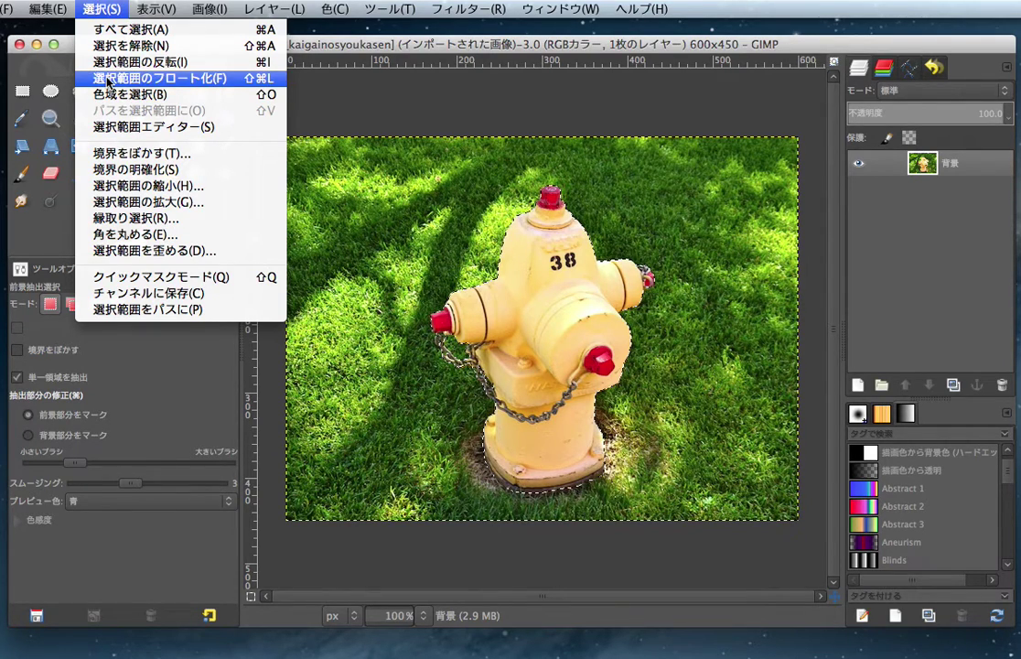
Float the hydrant selection and convert it into a new layer
click(108, 82)
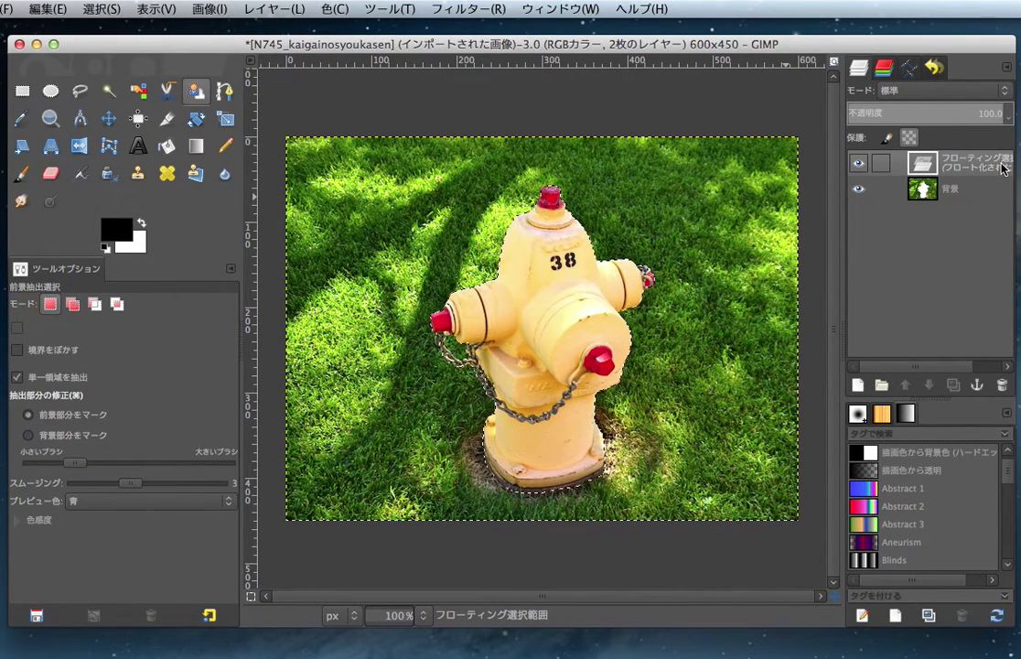
mouse_move(970, 163)
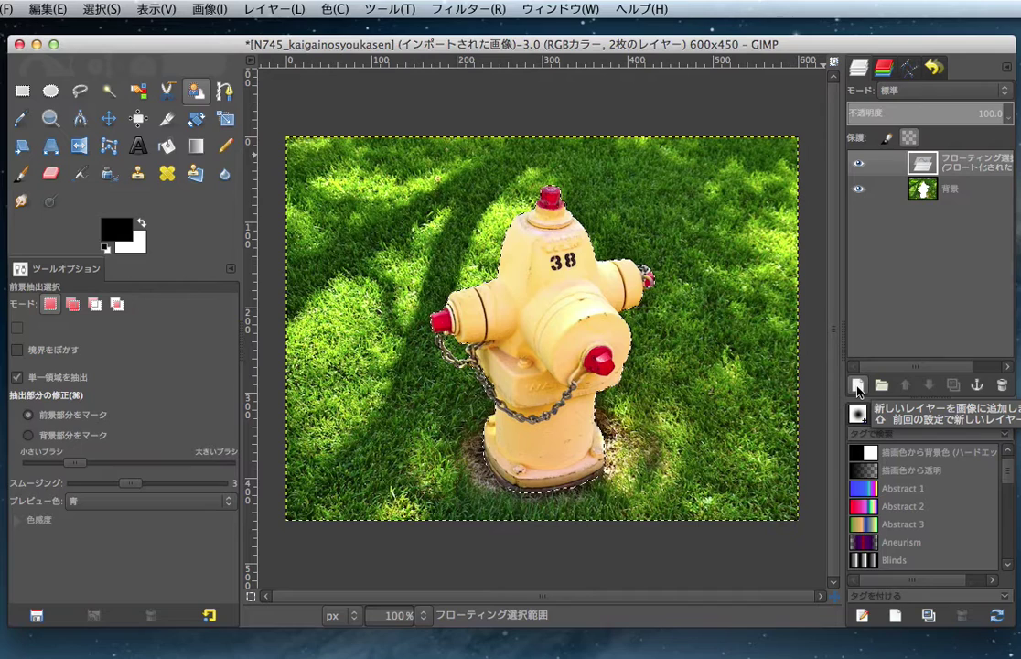
click(858, 385)
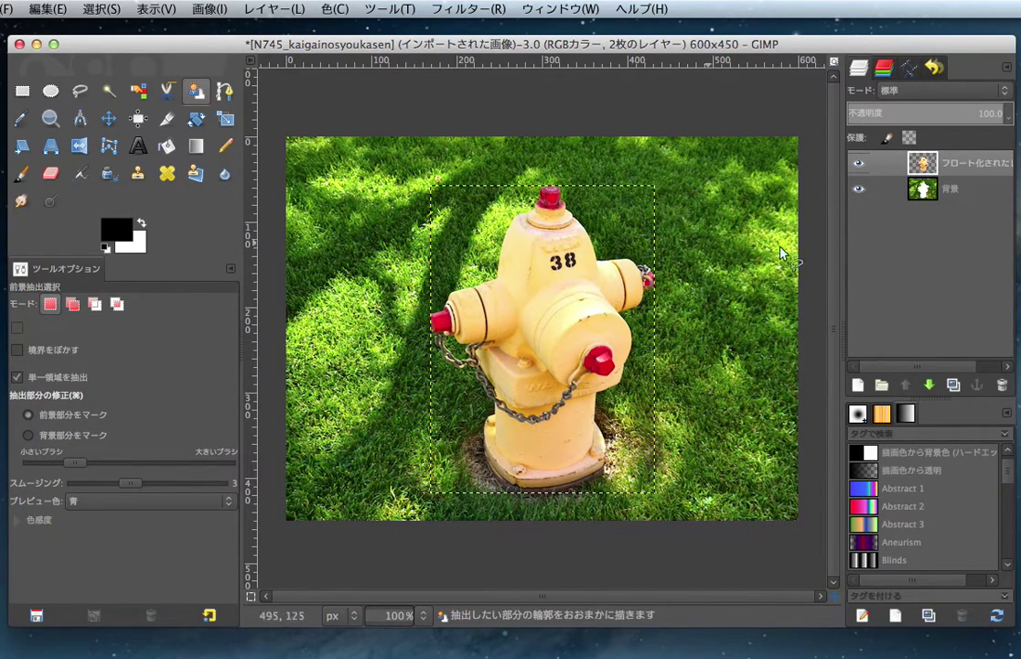
Hide the 背景 grass layer so only the hydrant layer shows over transparency
click(858, 164)
click(878, 188)
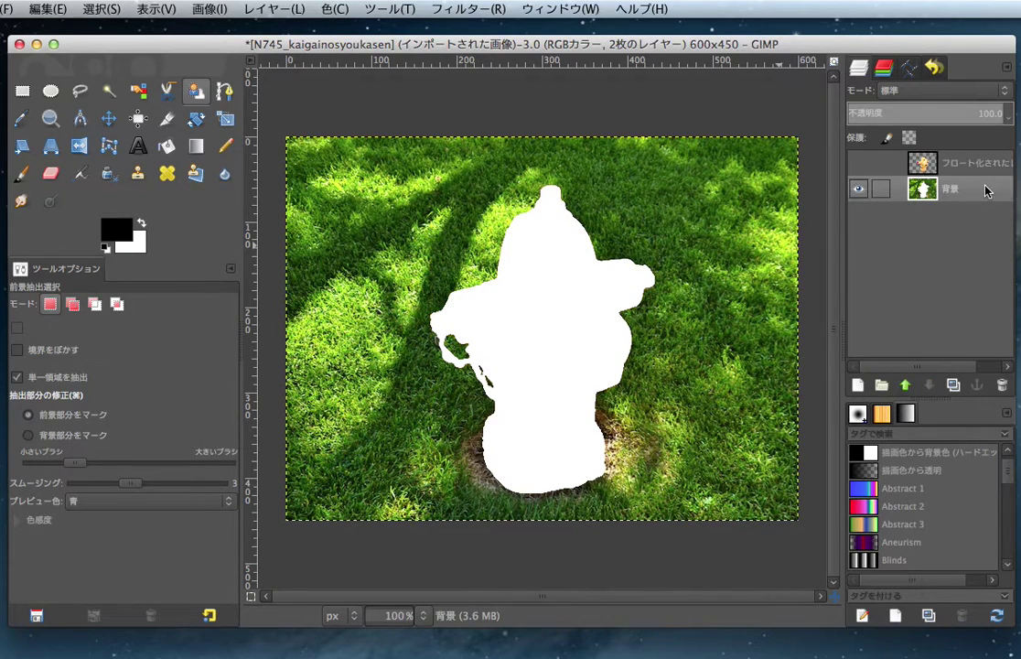
click(961, 165)
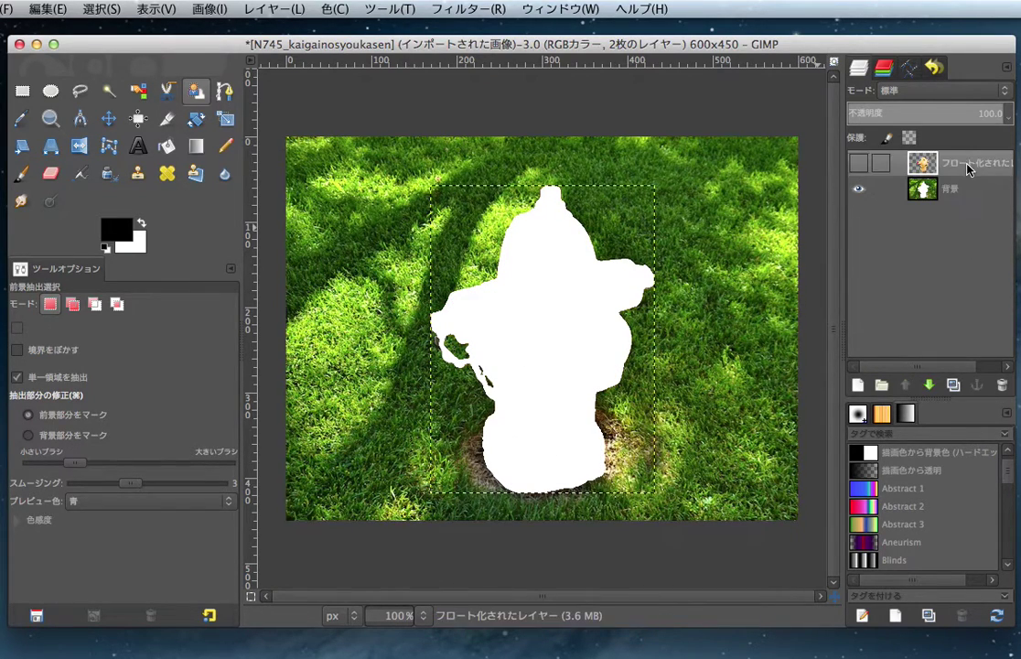
click(858, 164)
click(858, 189)
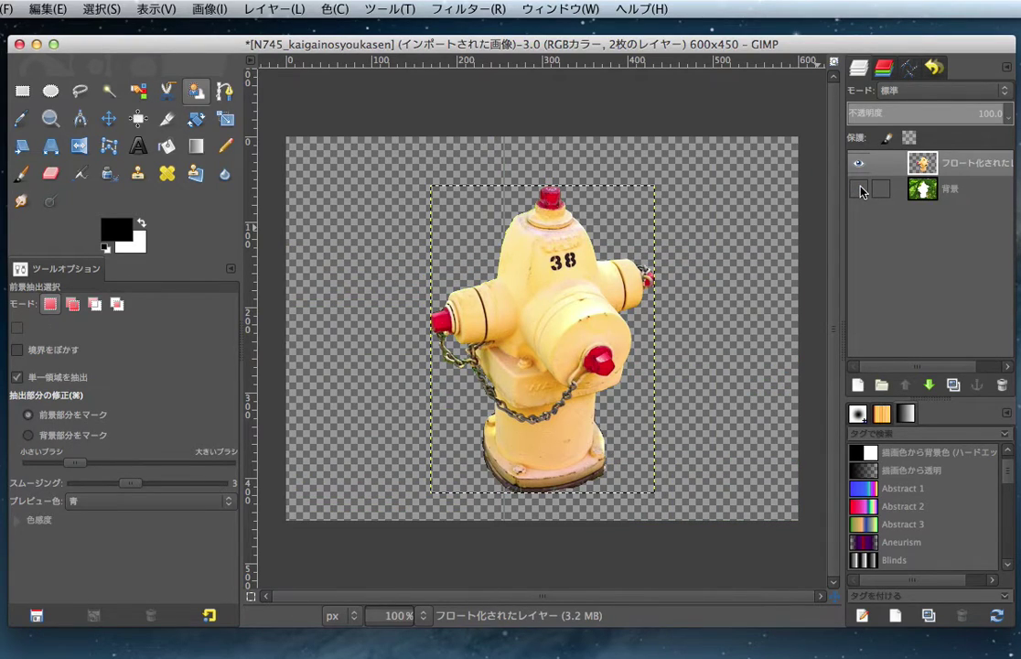